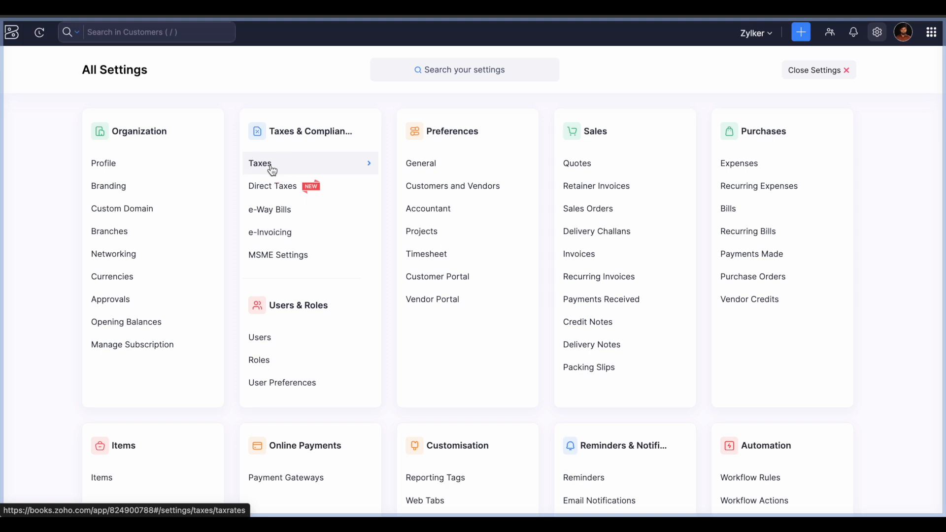
click(271, 168)
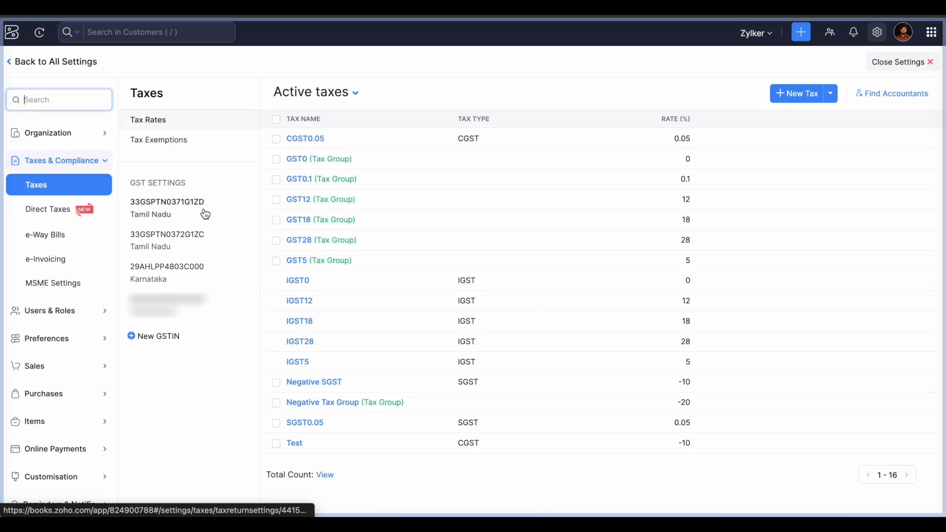
click(206, 212)
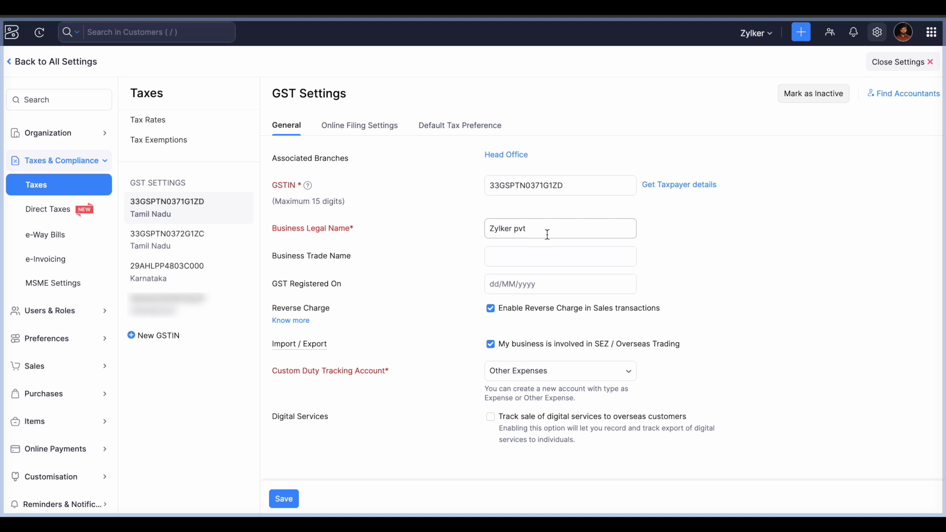
- Leave the business trade name and GST registration date fields blank
click(544, 257)
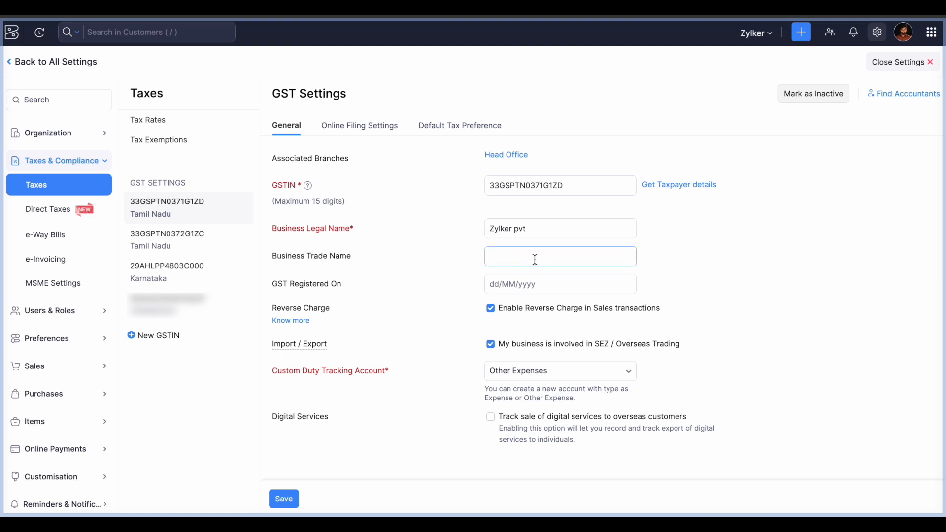
click(354, 300)
click(549, 289)
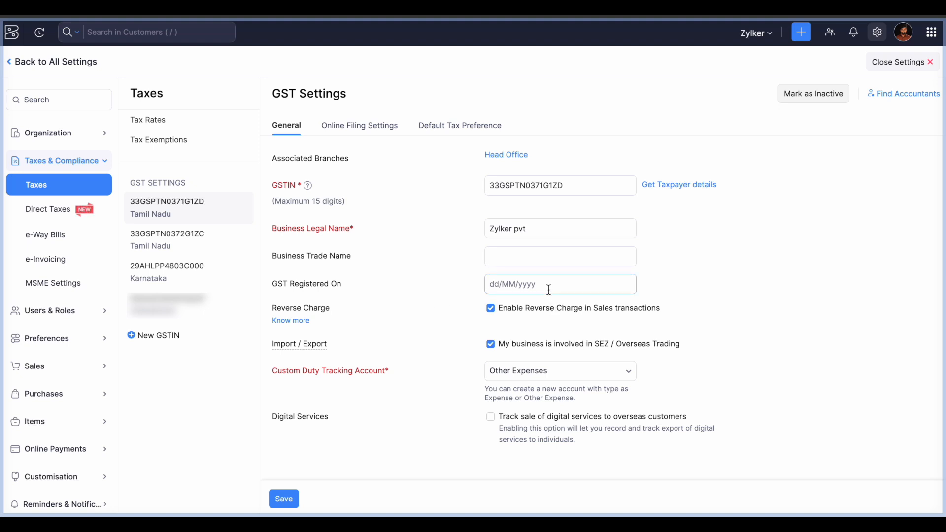
click(417, 342)
- Keep SEZ / Overseas Trading on, no custom duty tracking account, and digital services tracking off
mouse_move(288, 349)
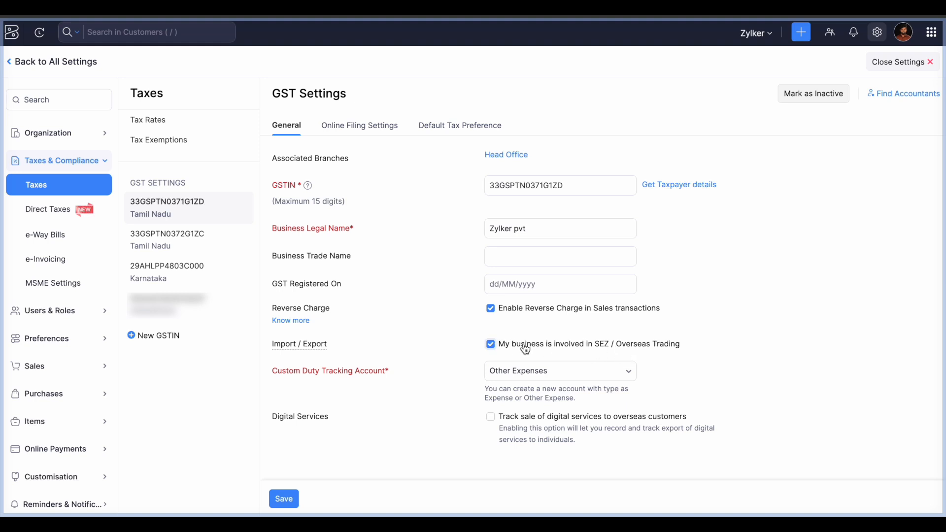
click(508, 349)
click(505, 348)
click(537, 380)
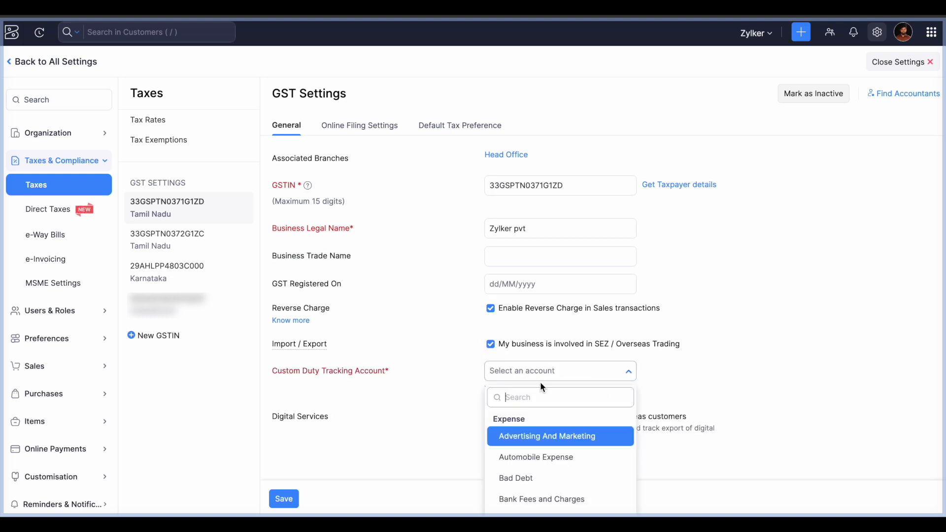
click(649, 373)
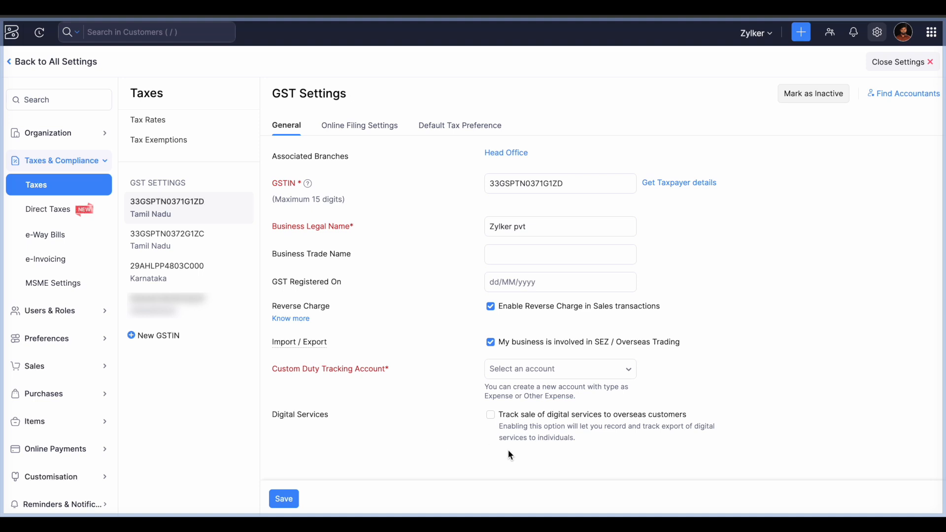
click(491, 415)
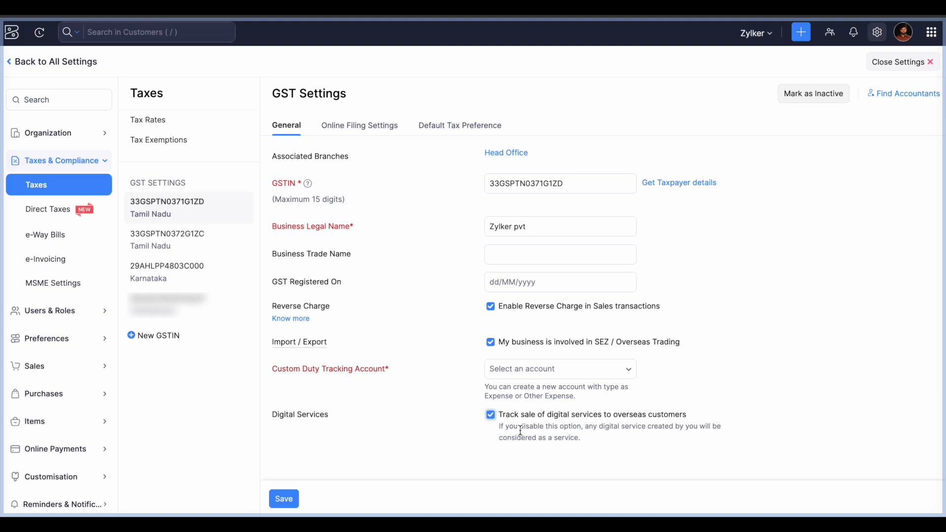
click(490, 414)
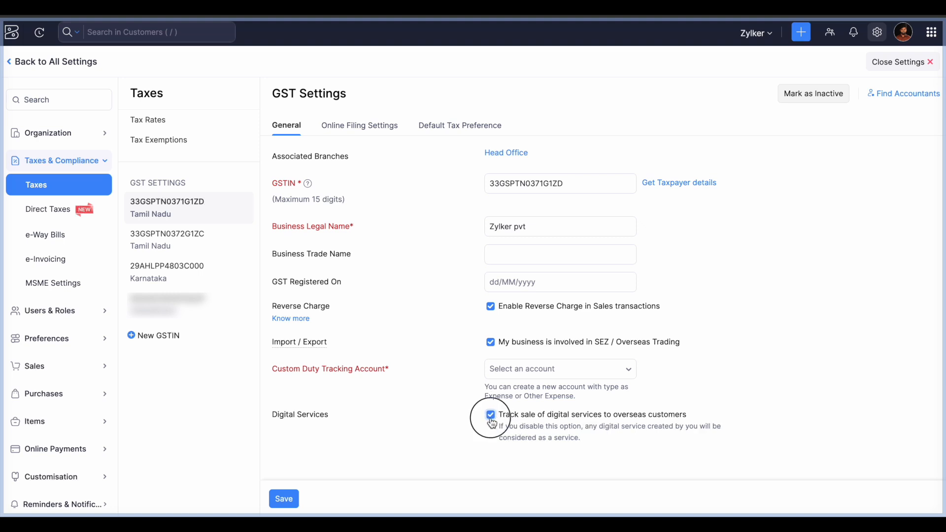
- In Online Filing Settings, keep the reporting period as Monthly
click(368, 134)
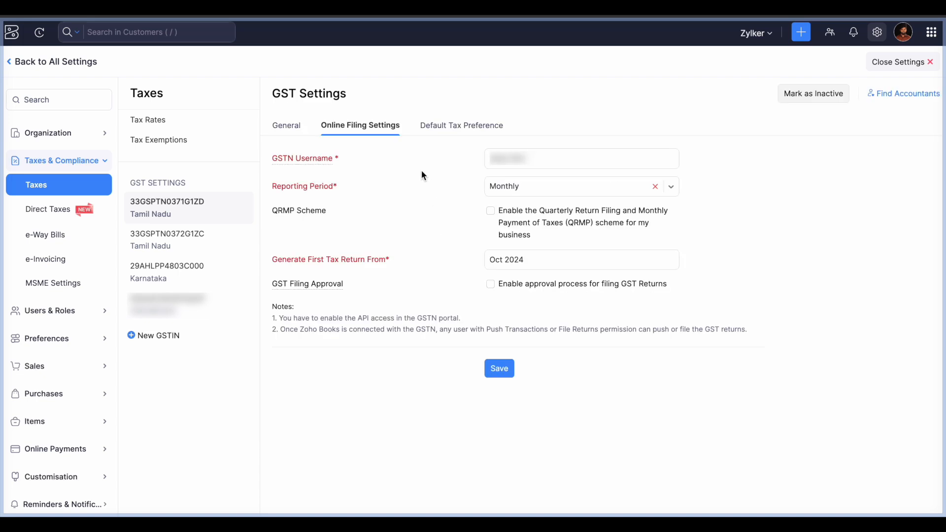
mouse_move(318, 163)
click(527, 197)
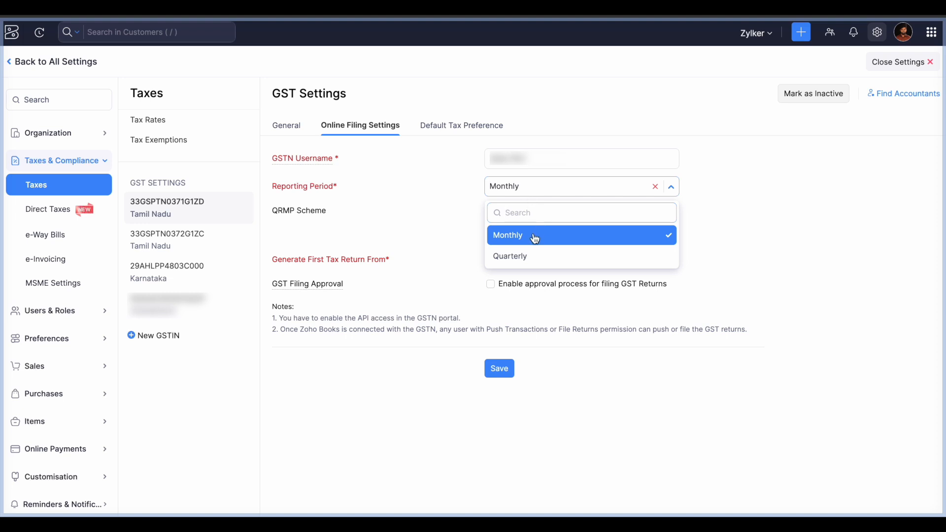
click(507, 237)
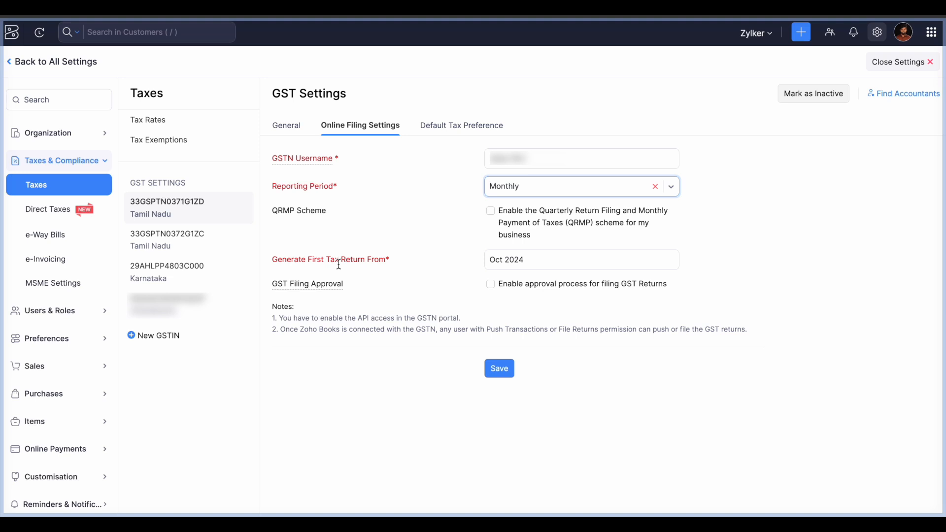
- Set the first tax return month to Oct 2024, after briefly trying Feb 2024
click(535, 266)
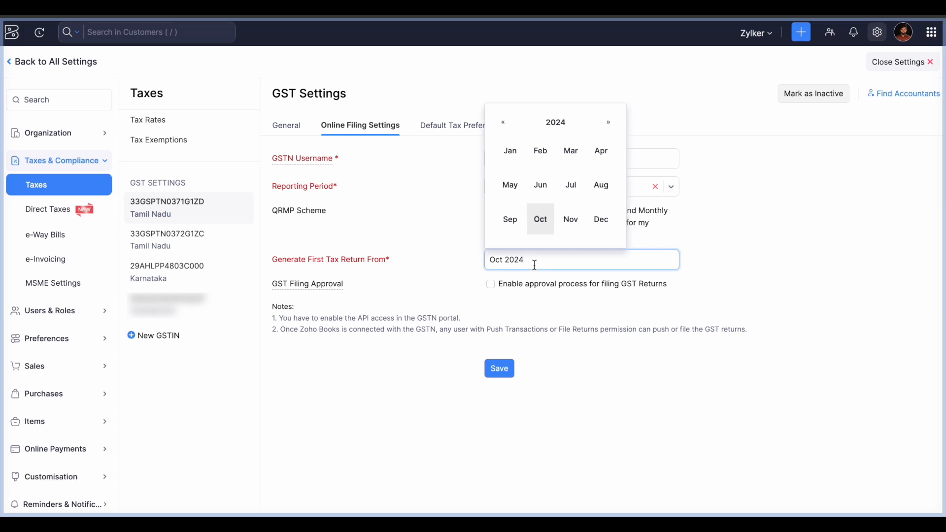
click(542, 229)
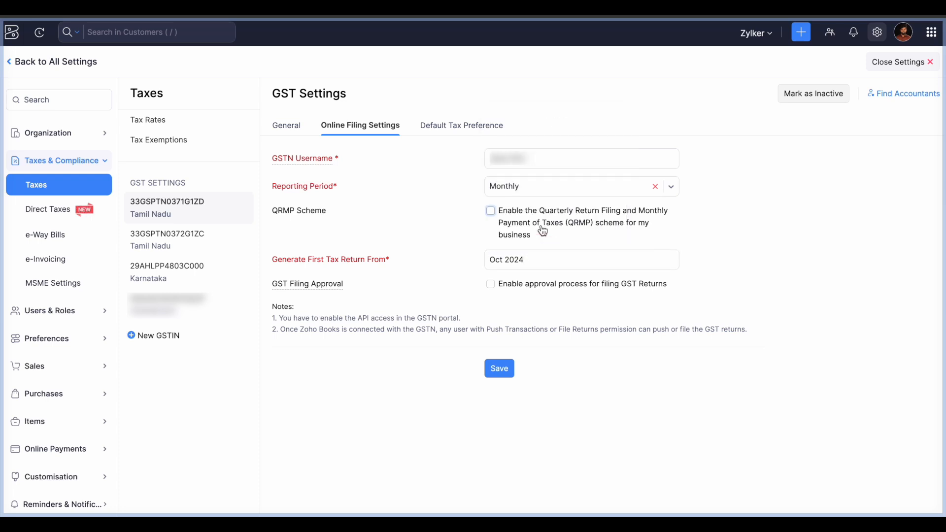
click(534, 259)
click(540, 156)
click(541, 259)
click(540, 219)
- Enable approval for filing GST returns, adding then removing an approver so none remain
click(491, 284)
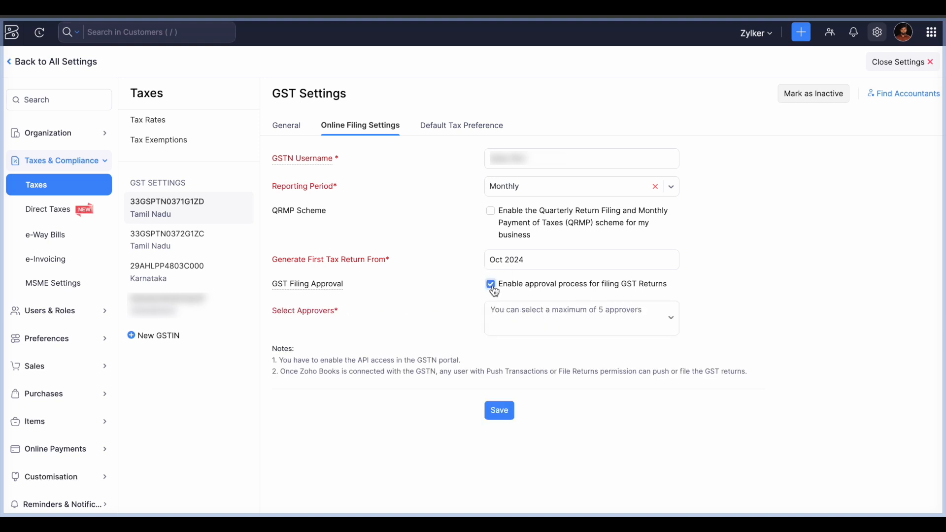
click(548, 314)
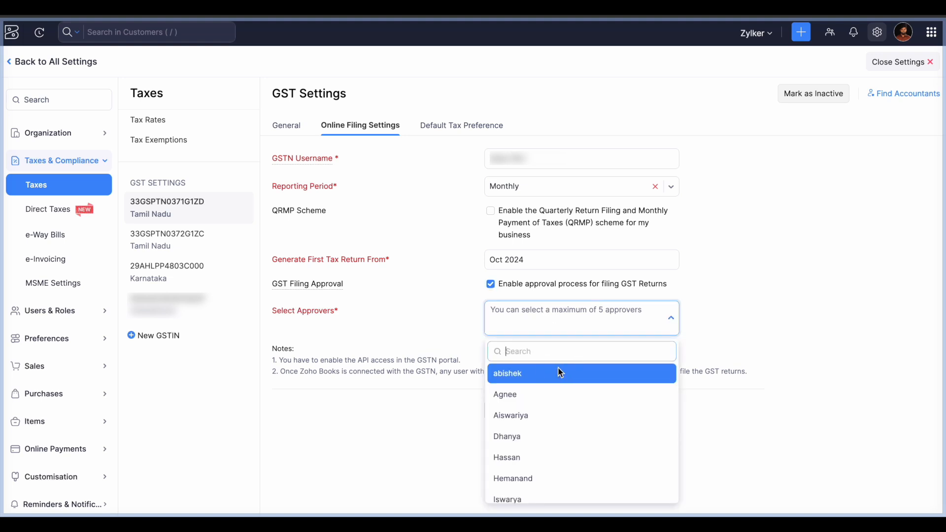
click(561, 373)
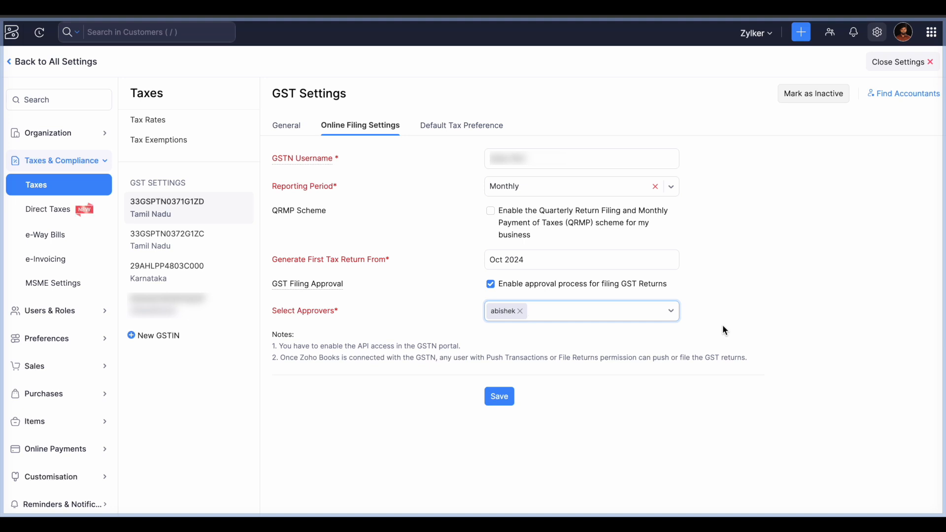
click(520, 311)
click(764, 299)
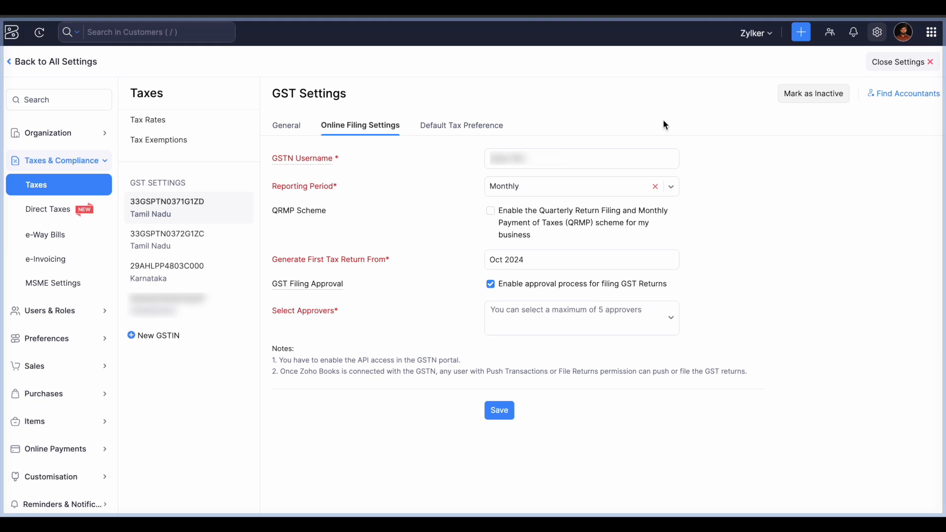
- Close Settings and go to GST Filing to view the list of GSTINs
click(885, 64)
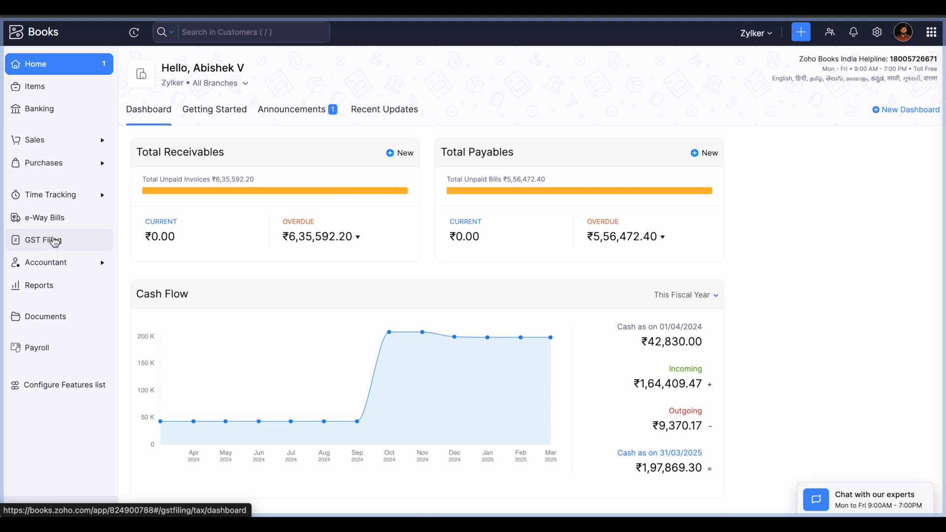
click(56, 242)
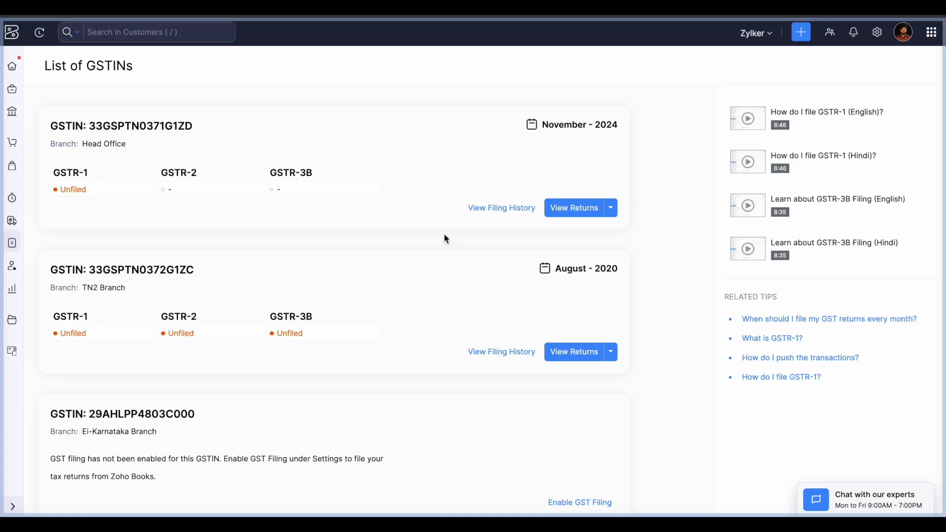
click(565, 208)
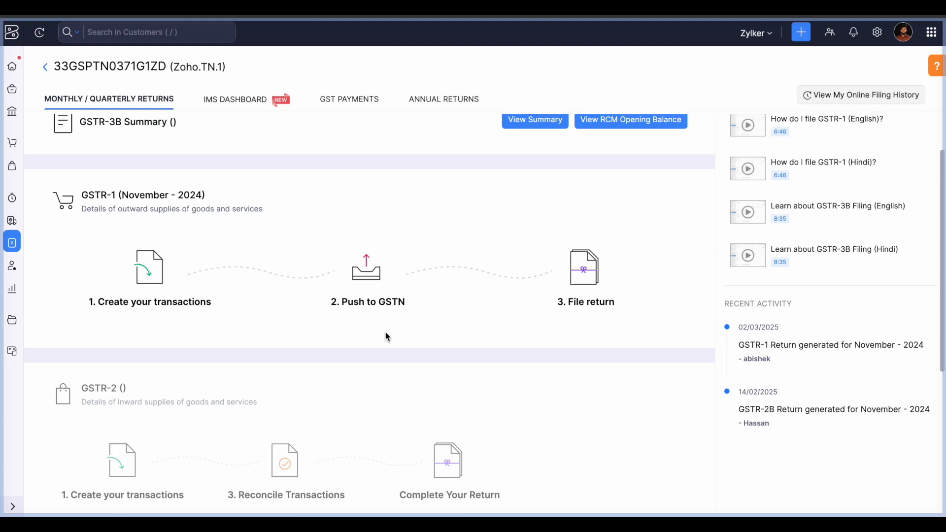
click(186, 139)
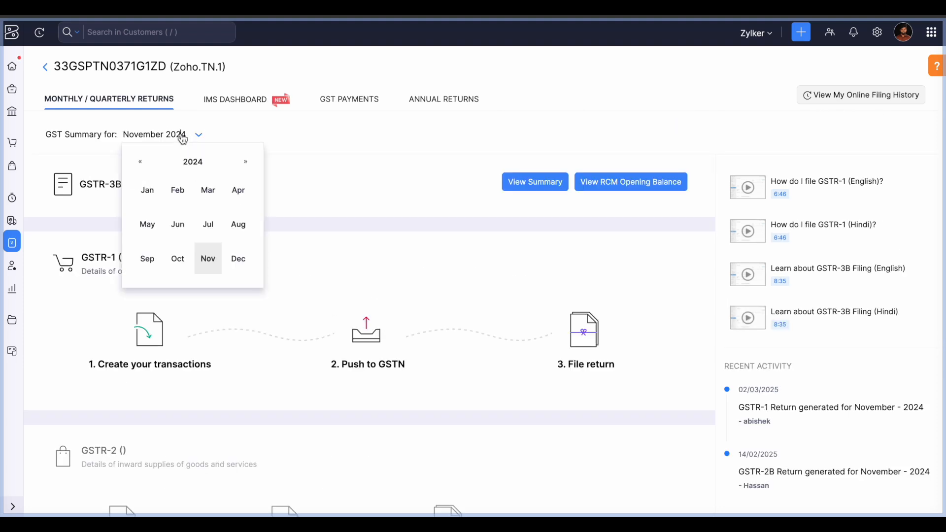
click(179, 262)
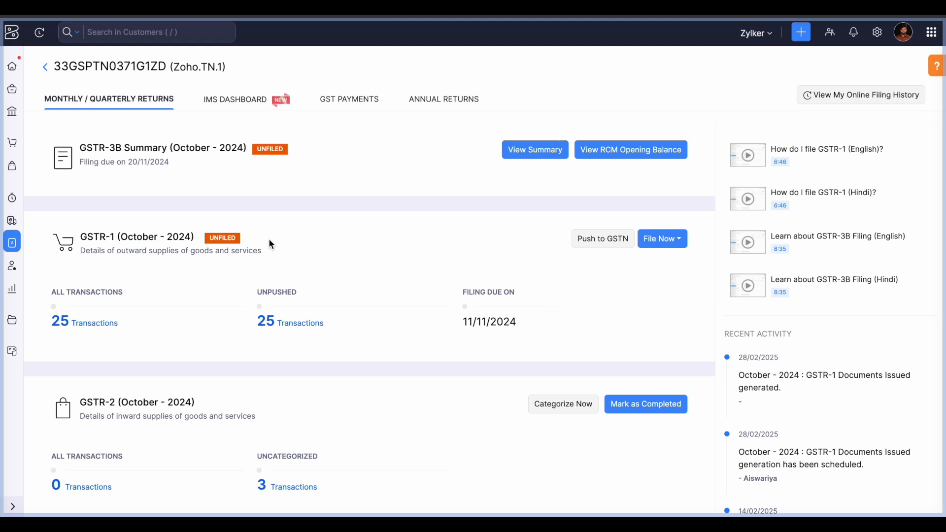
click(103, 327)
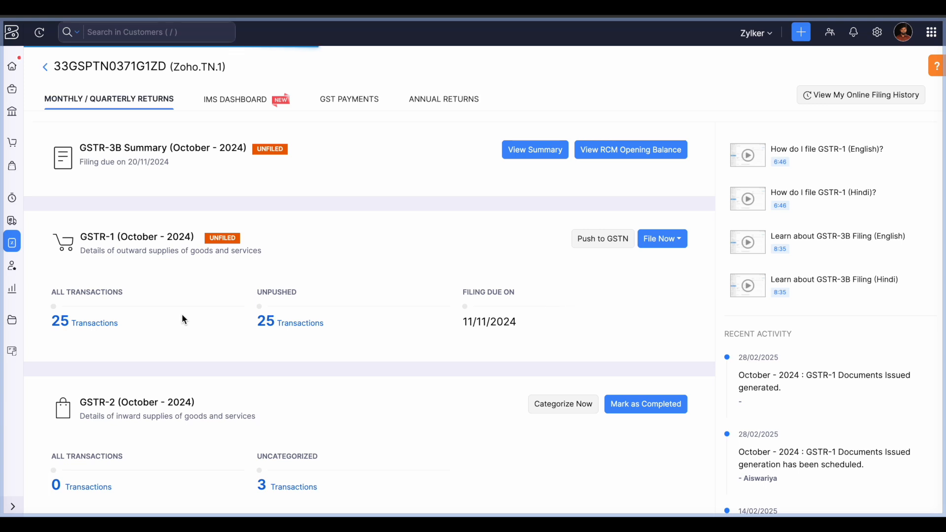
click(94, 326)
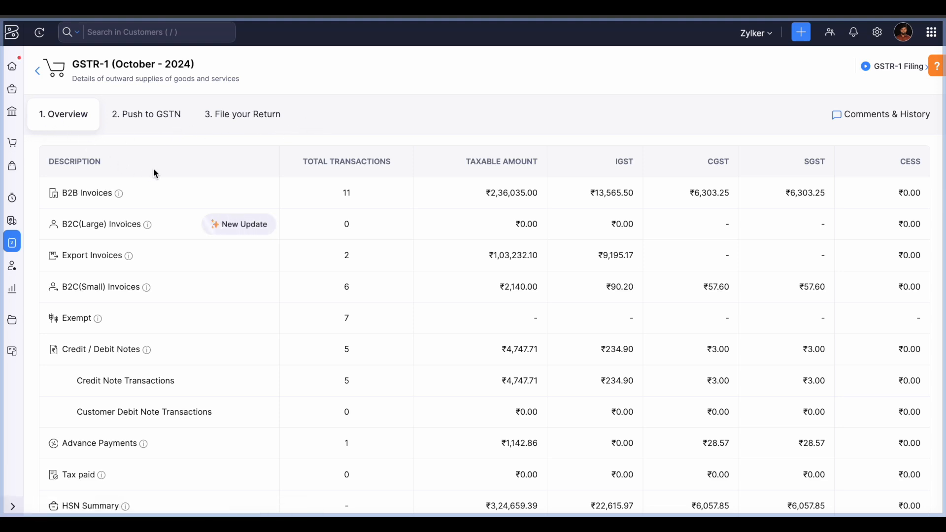
scroll(154, 173, down, 1)
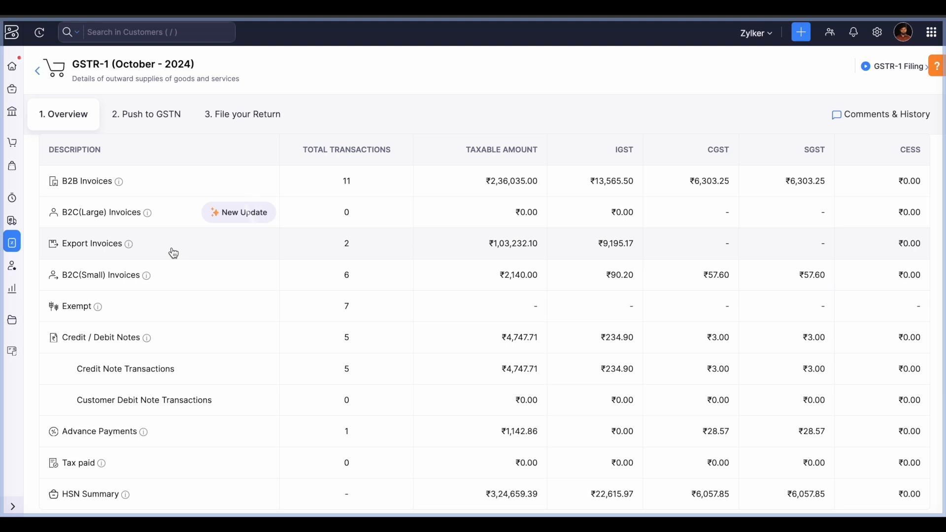
scroll(174, 252, down, 1)
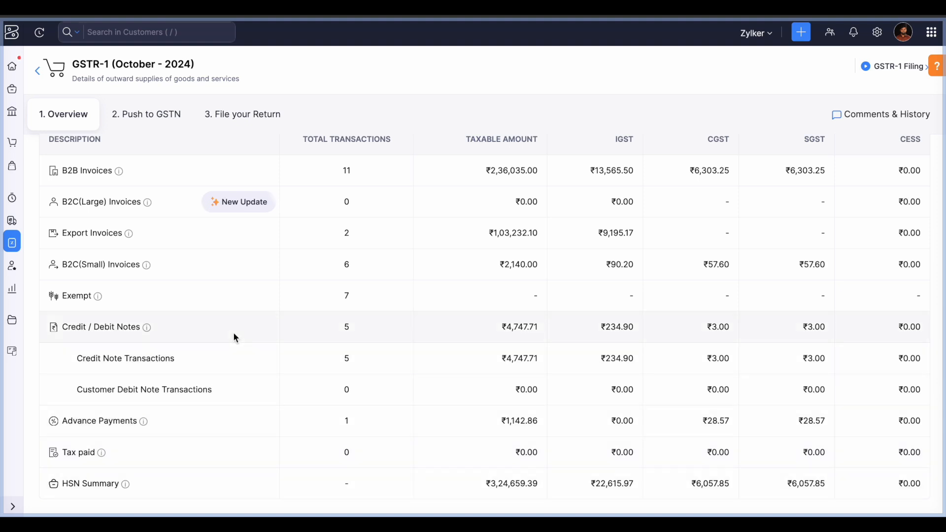
scroll(232, 332, up, 1)
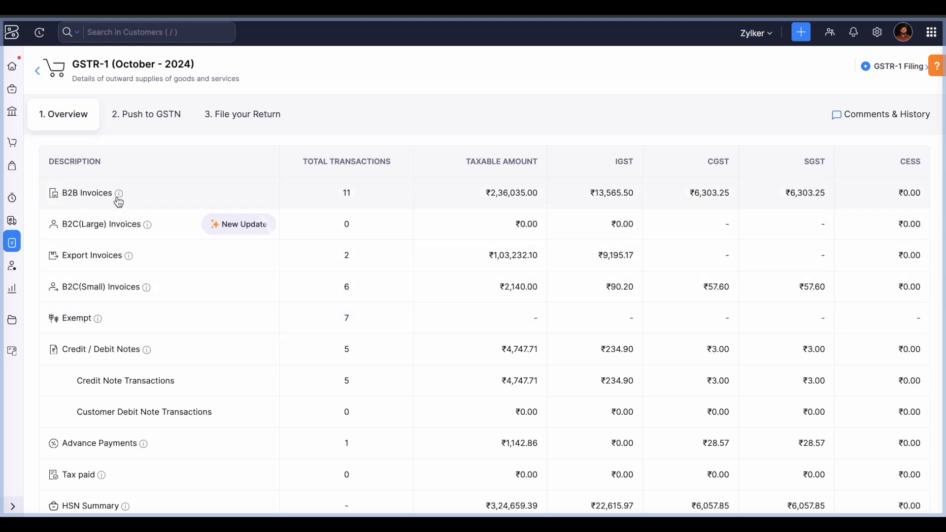
- Read and dismiss the B2C threshold update, then view the HSN summary under Push to GSTN
mouse_move(120, 199)
click(259, 232)
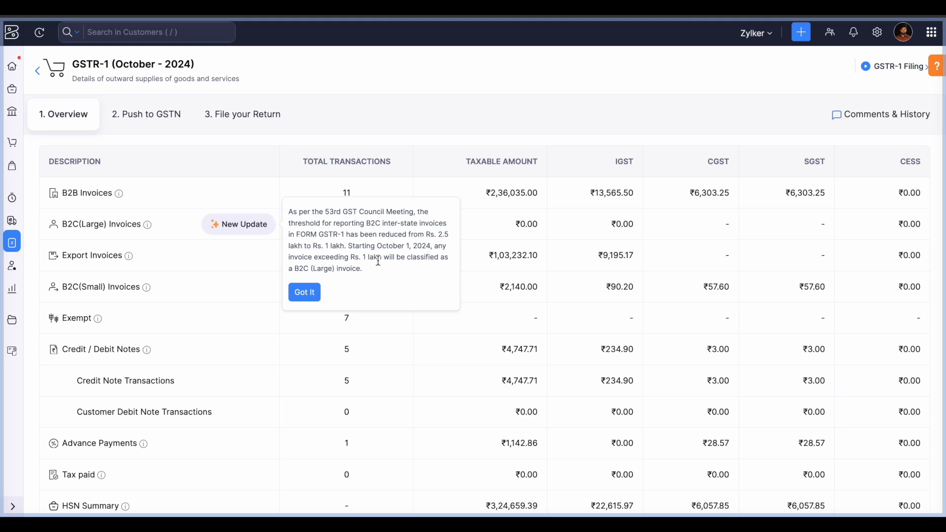
click(232, 229)
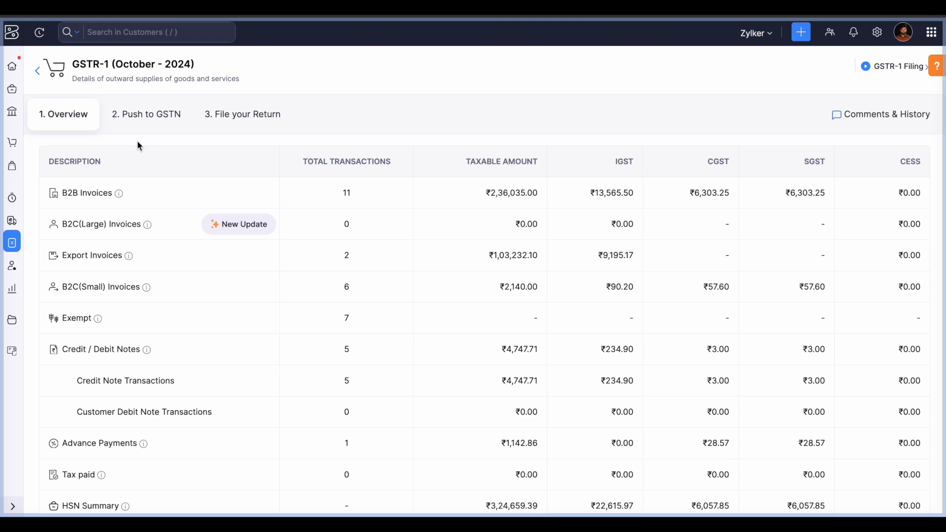
click(152, 122)
click(146, 124)
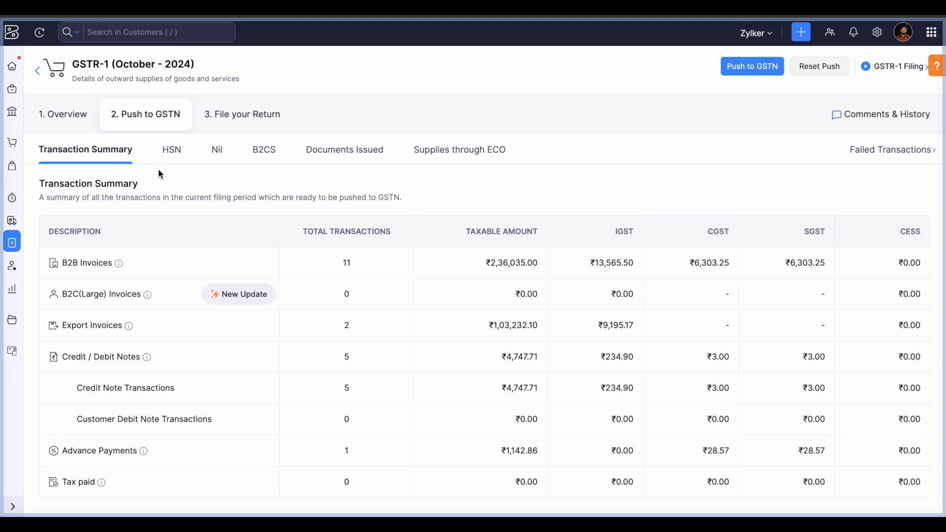
click(178, 158)
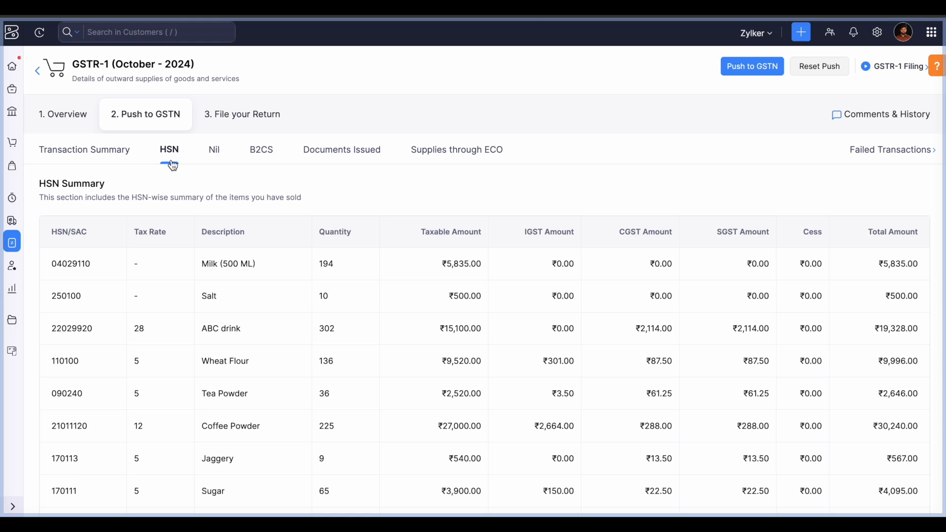
- View the all-zero Nil summary, then the B2CS rate-wise details for TN and KL
click(216, 158)
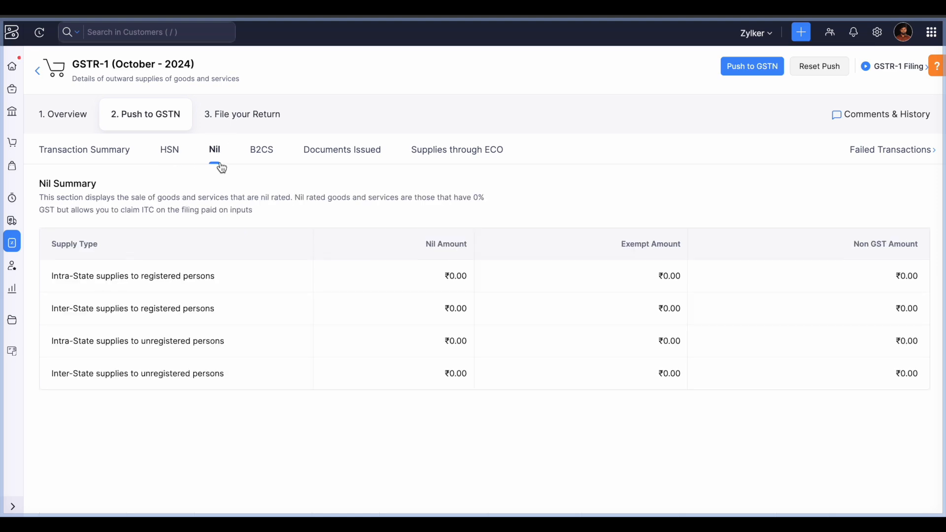
click(273, 163)
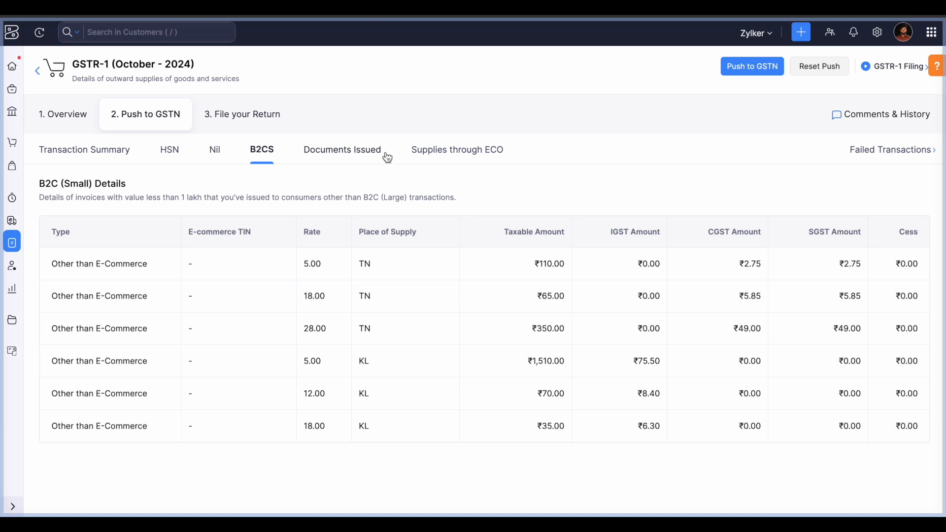
- Review the Documents Issued summary and its document issue details, closing them without changes
click(338, 159)
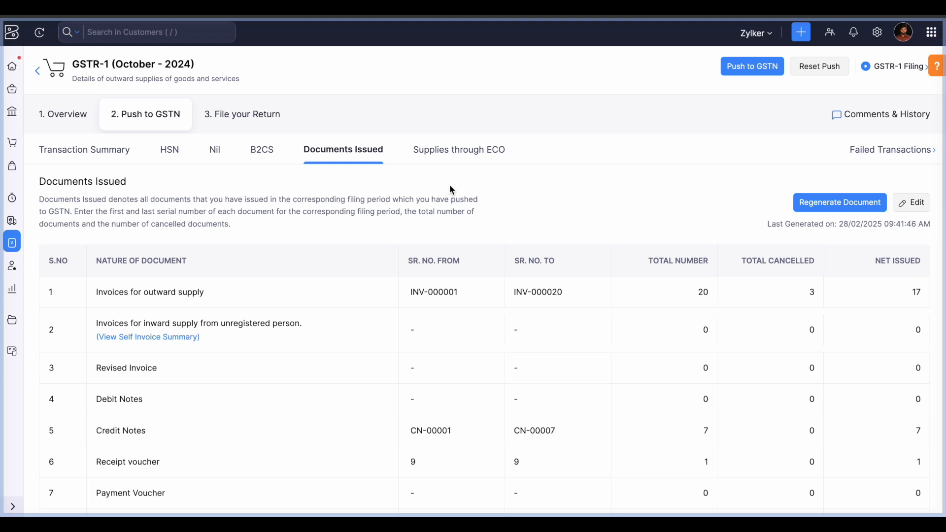
scroll(451, 187, down, 1)
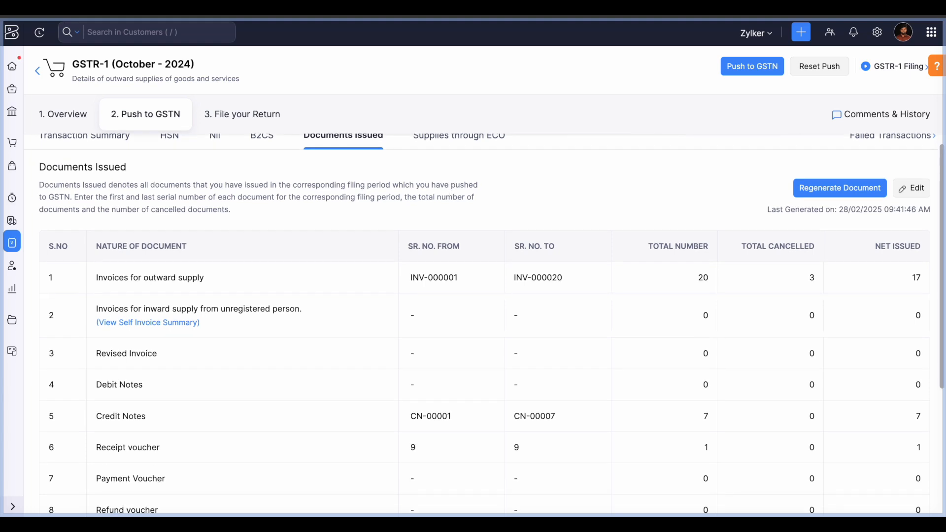
scroll(450, 185, up, 1)
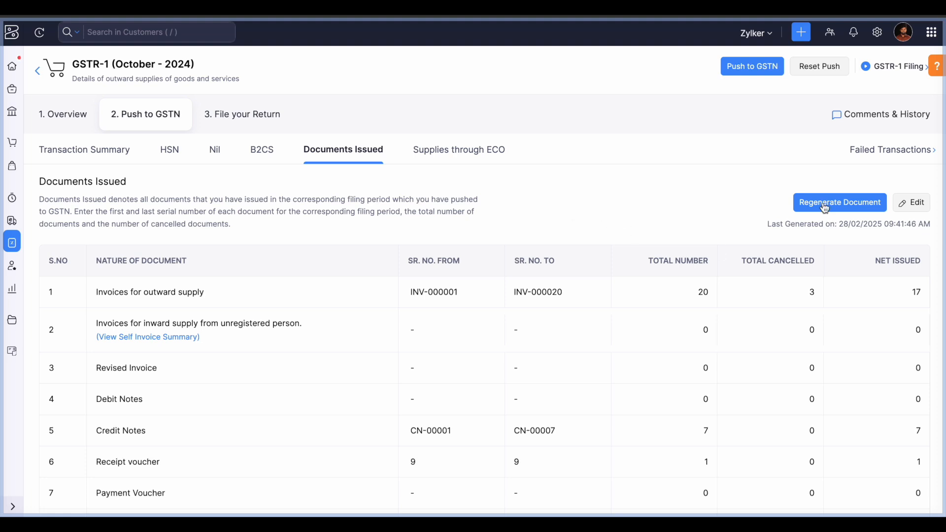
click(915, 203)
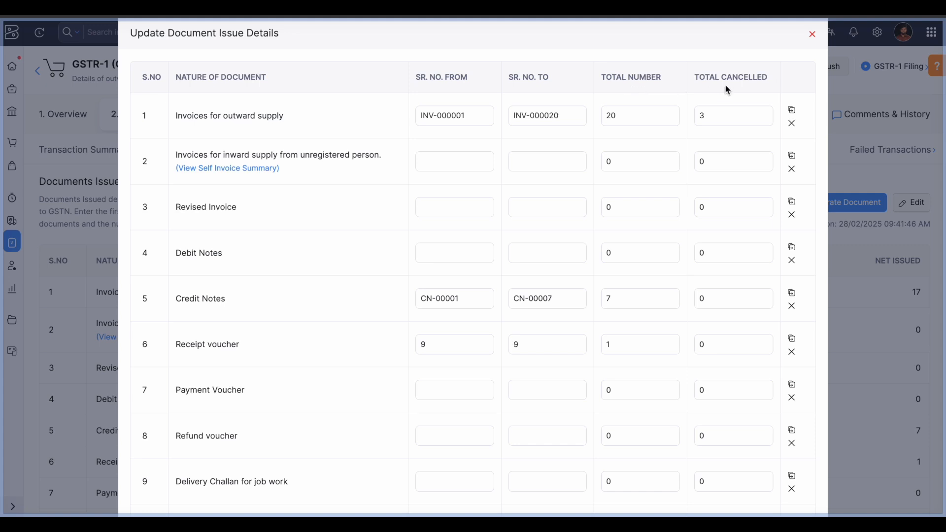
click(811, 34)
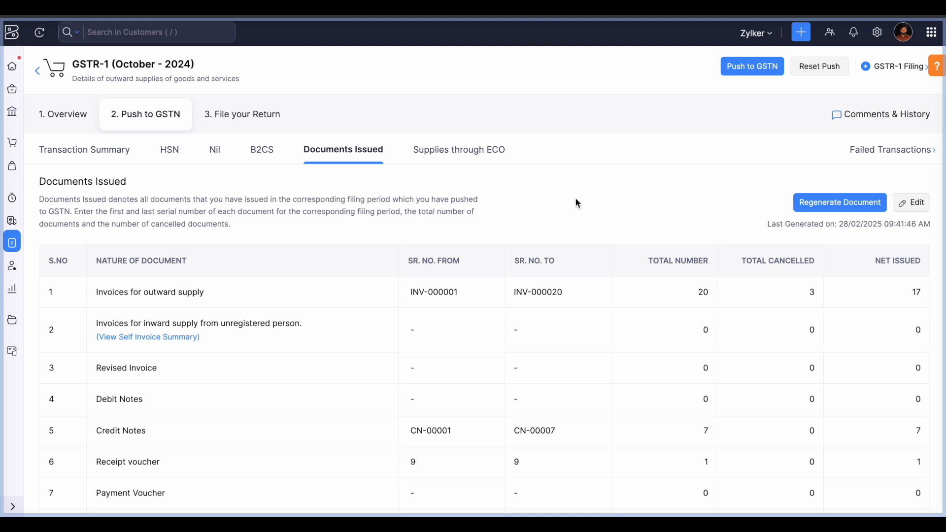
click(444, 158)
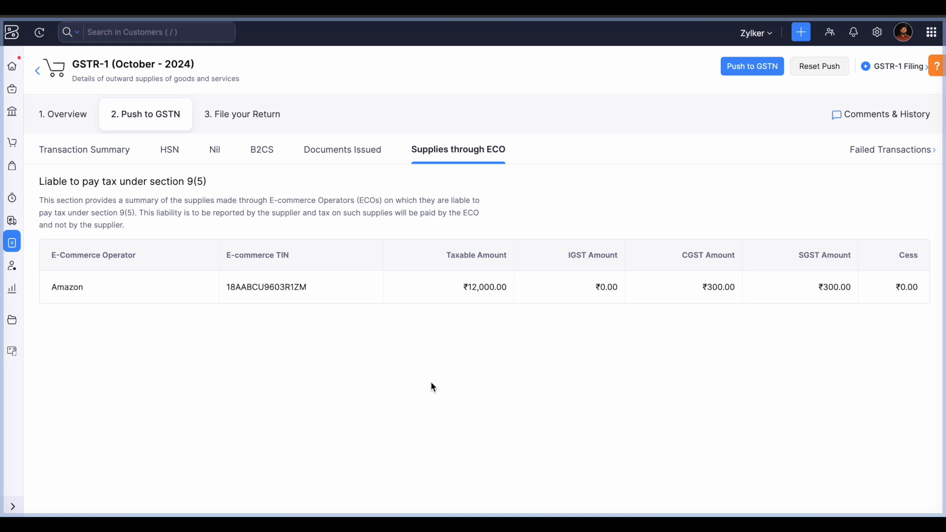
- Leave the GSTR-1 return for the organisation's All Settings page
click(878, 34)
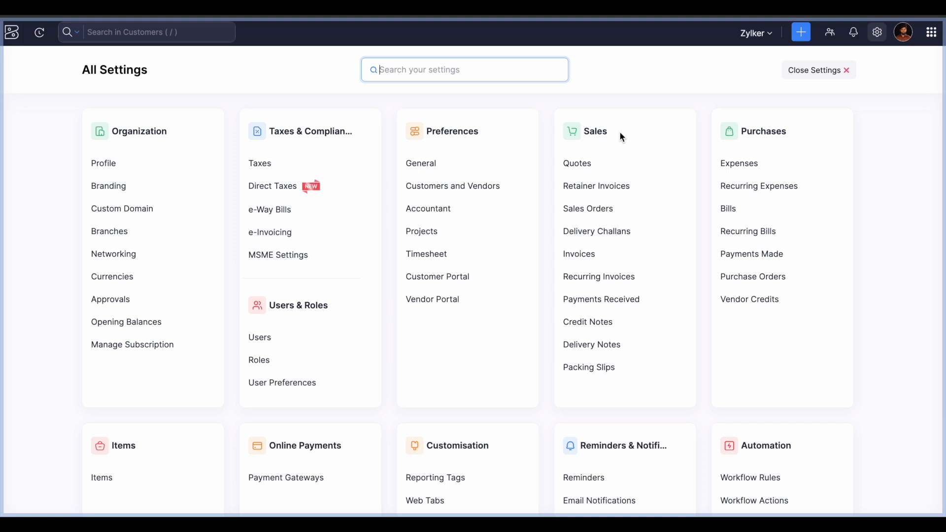
- Inspect the E-Commerce Operator invoice custom field's options unchanged, then exit settings to All Invoices
click(597, 264)
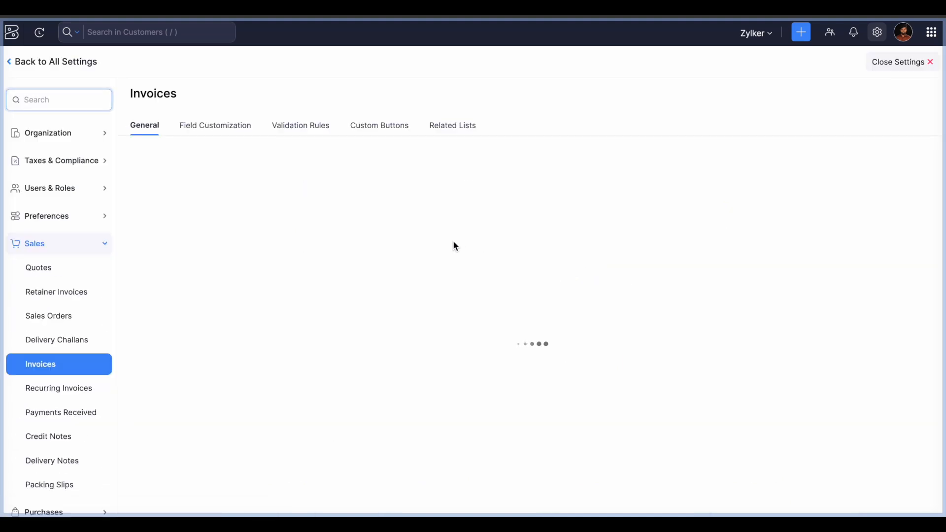
click(223, 129)
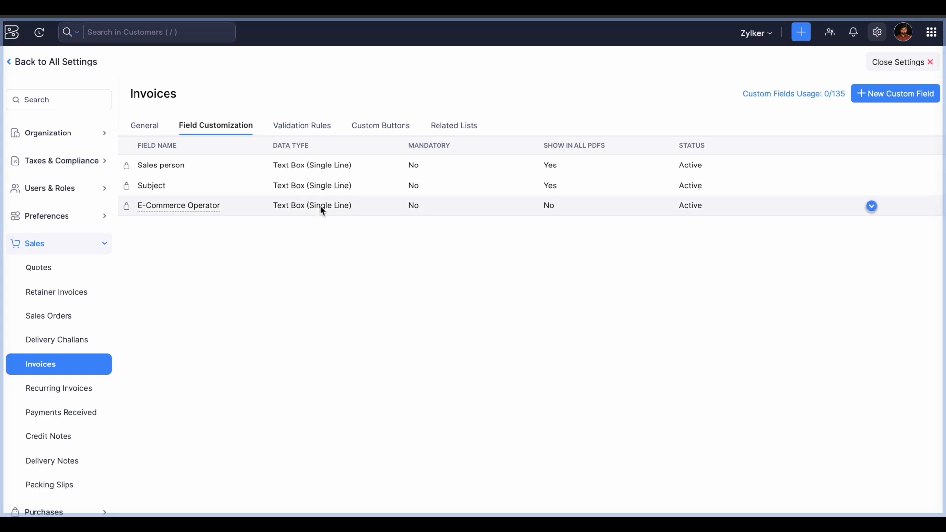
click(872, 208)
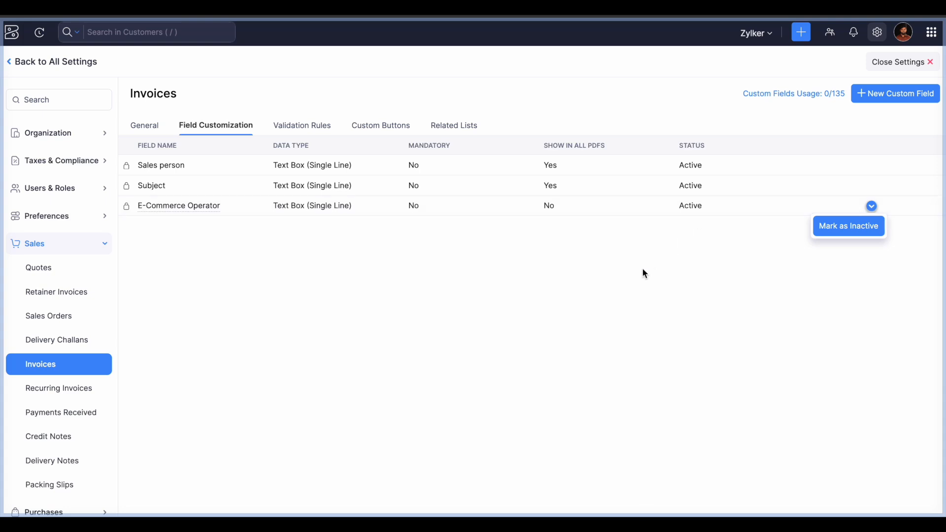
click(666, 282)
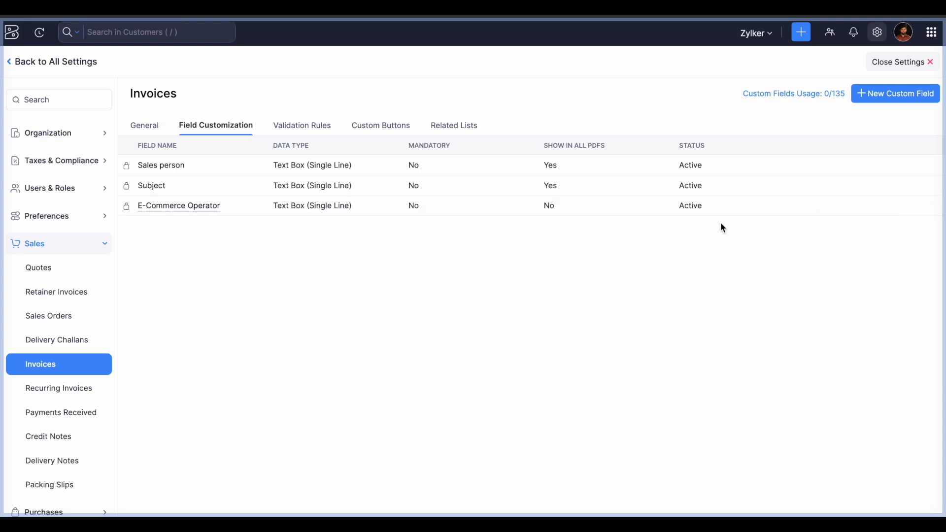
click(886, 64)
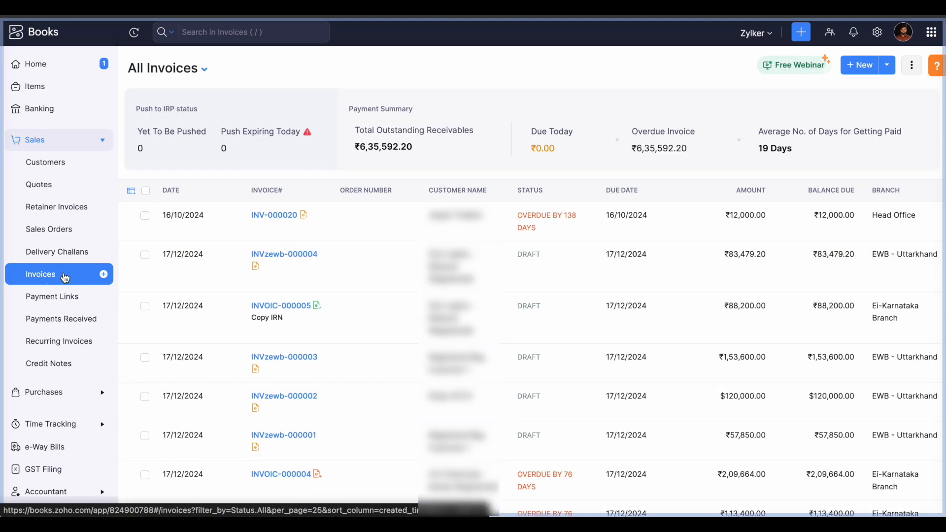
- Open invoice INV-000020 and bring up Manage E-Commerce Operators from its operator dropdown
click(514, 221)
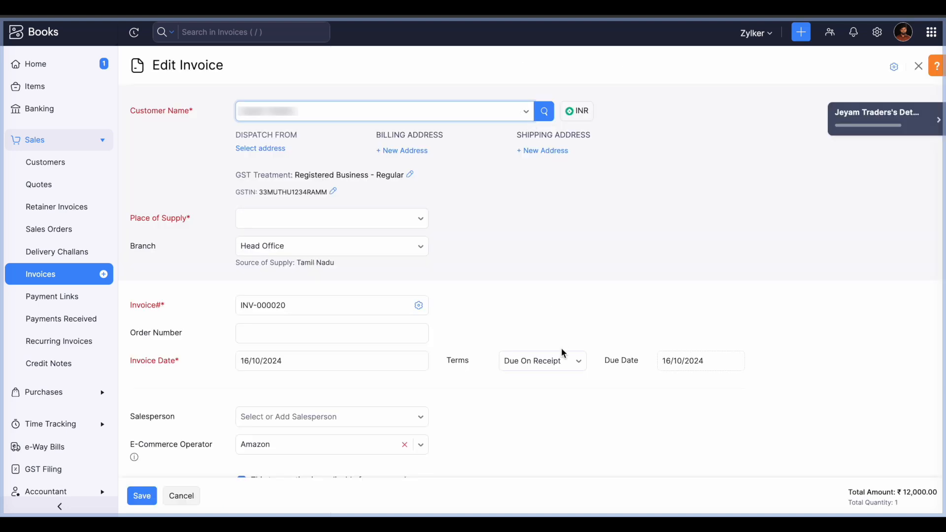
scroll(562, 354, down, 2)
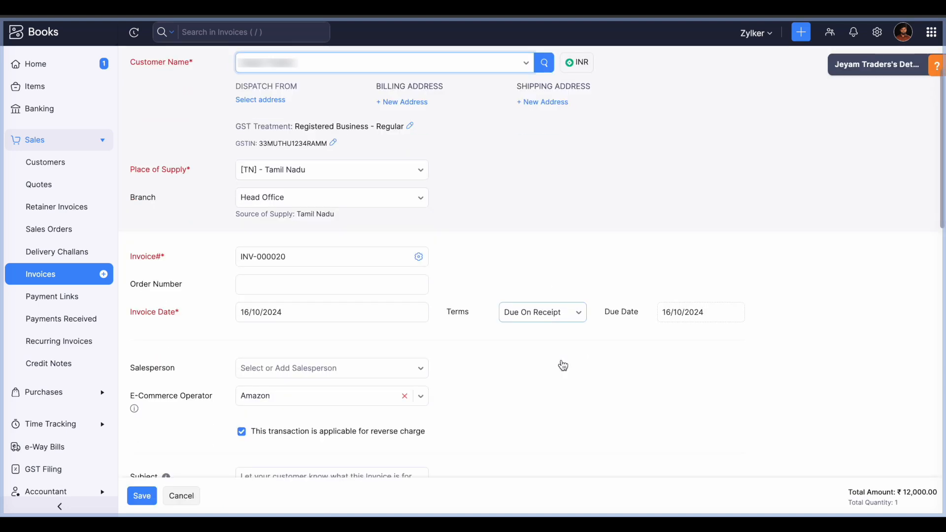
scroll(562, 361, down, 2)
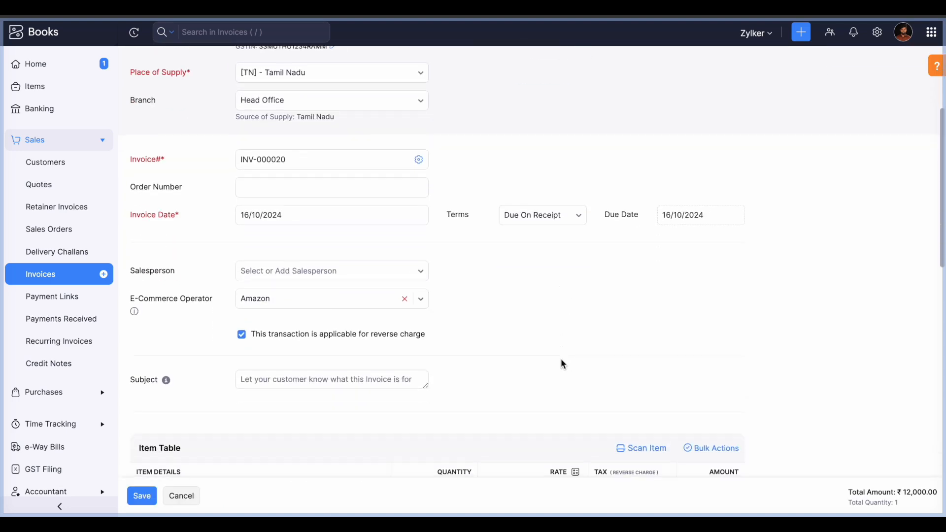
scroll(562, 360, down, 1)
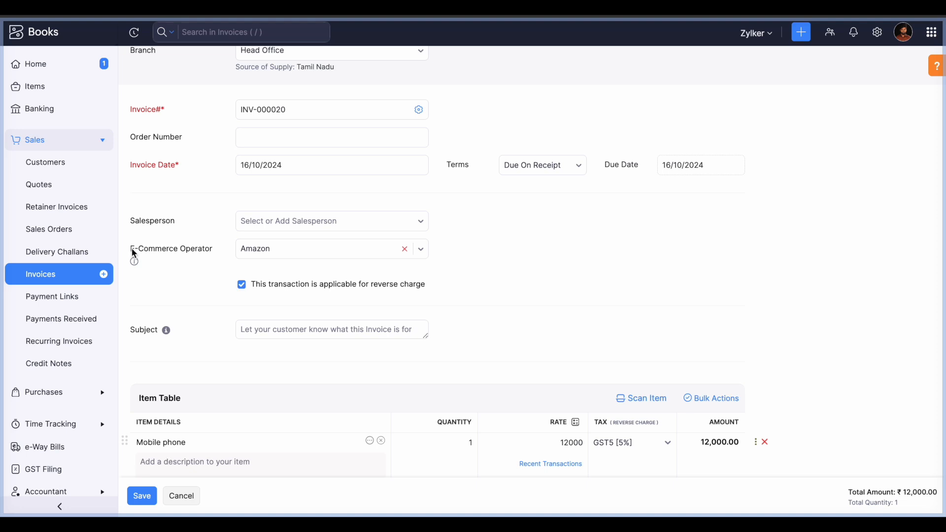
click(279, 257)
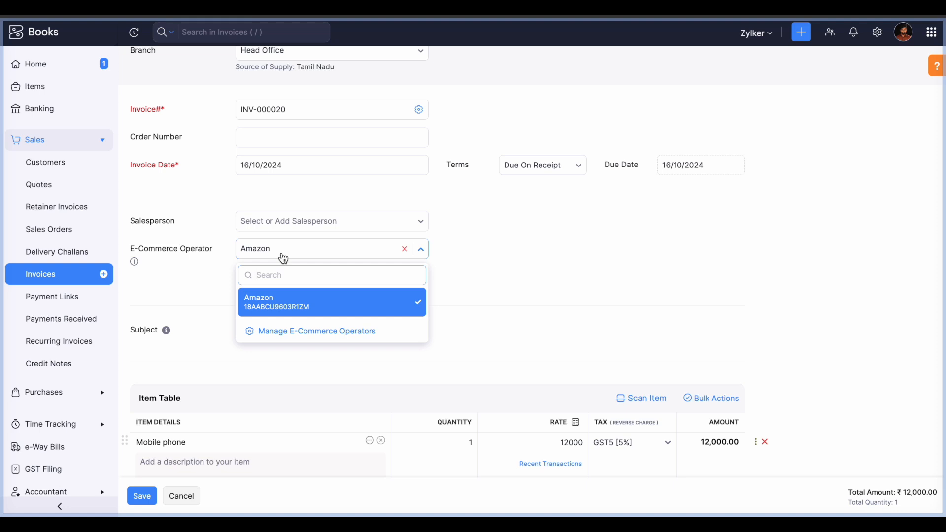
click(312, 335)
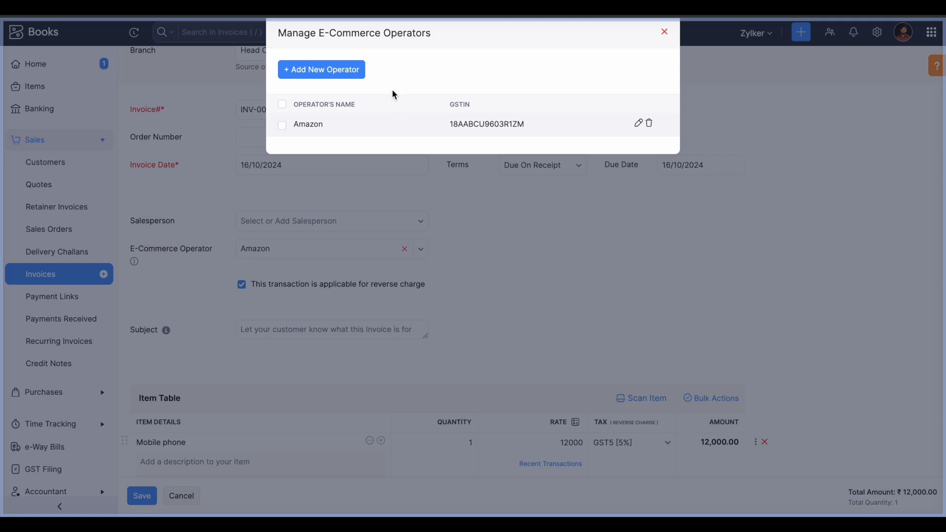
- Start a new e-commerce operator, cancel it, and close the list, leaving Amazon selected
click(343, 72)
click(463, 98)
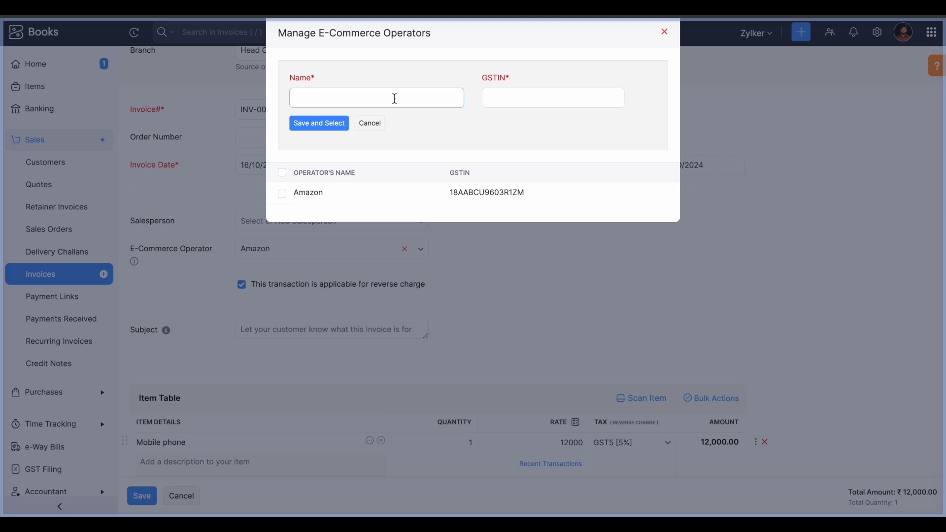
click(371, 99)
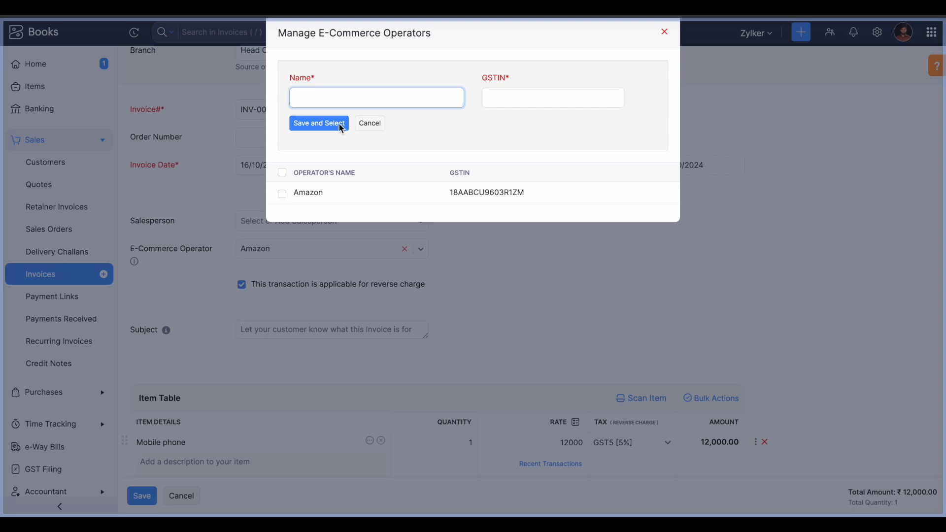
click(378, 130)
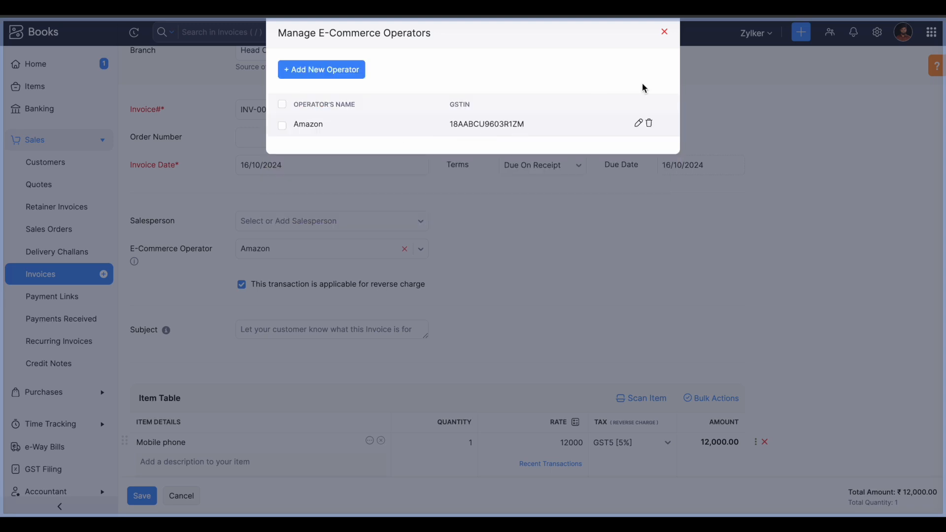
click(664, 32)
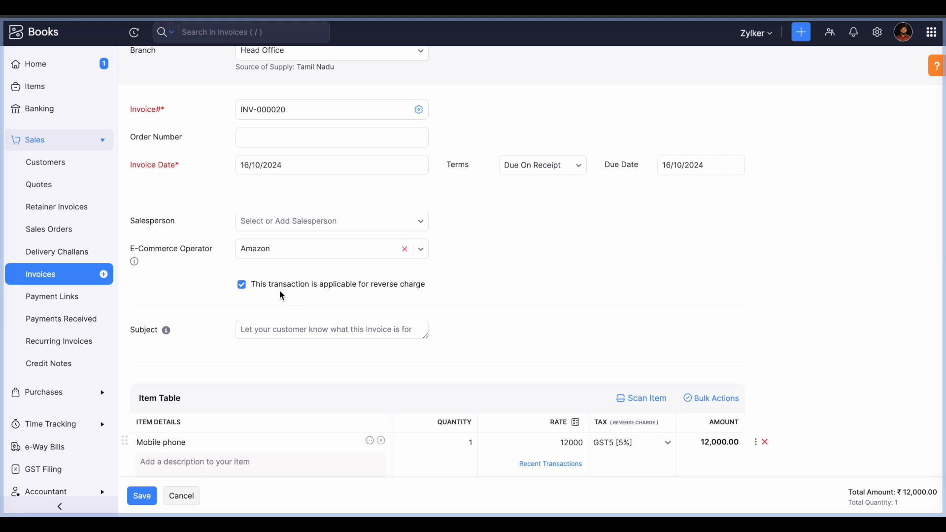
- Cancel the invoice edit and go to GST Filing's October 2024 supplies through ECO
click(181, 497)
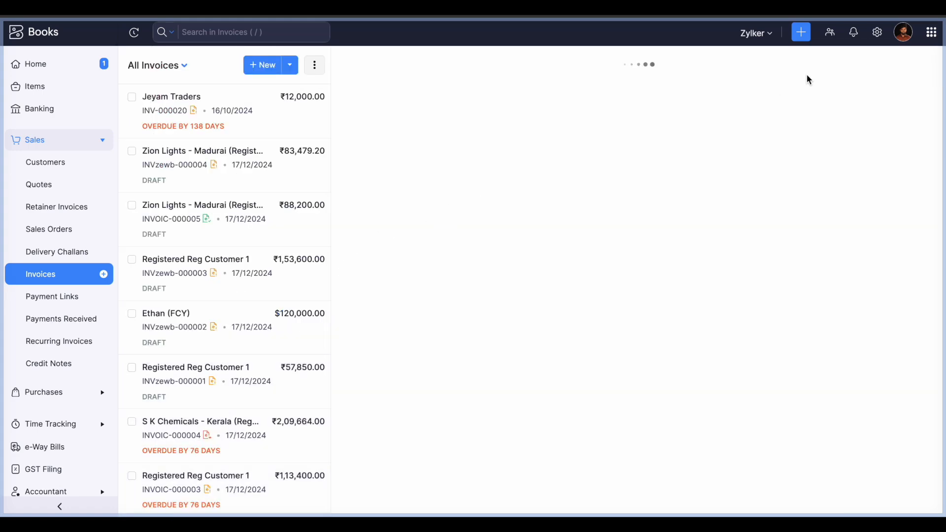
click(877, 32)
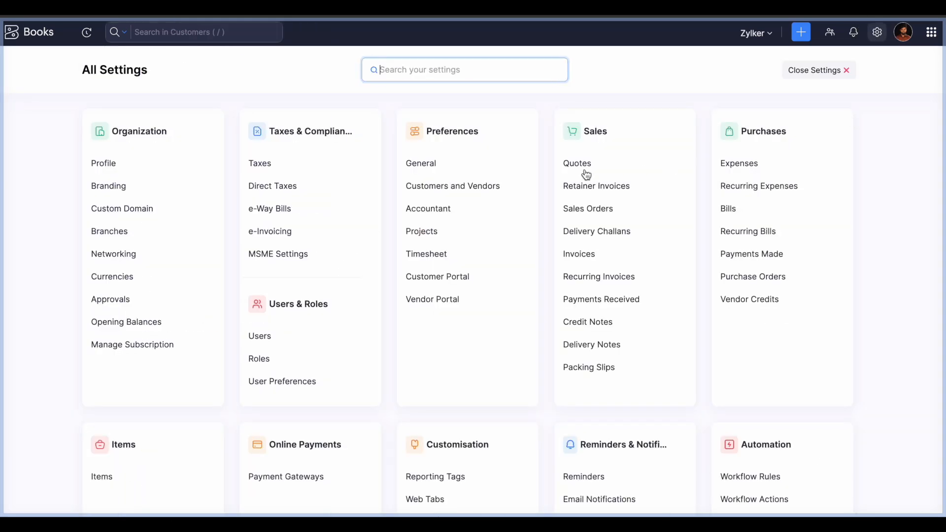
click(833, 74)
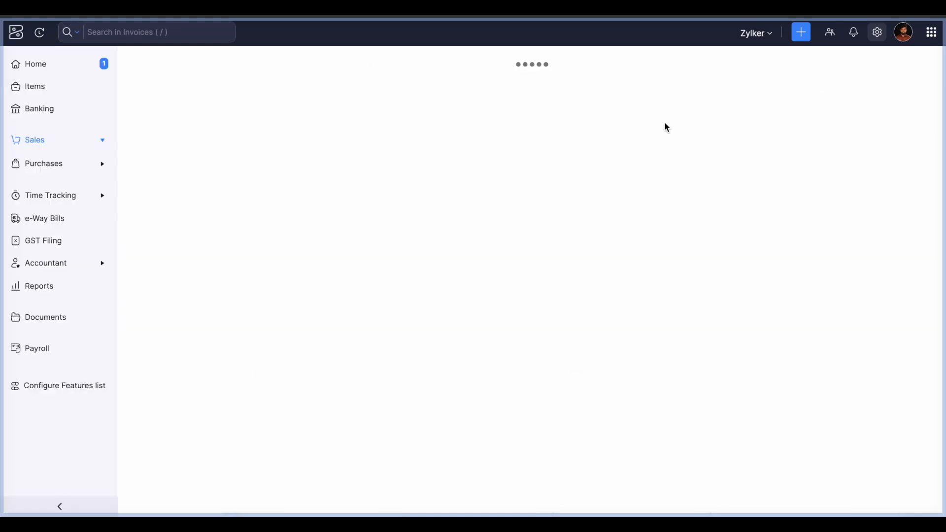
scroll(78, 424, down, 1)
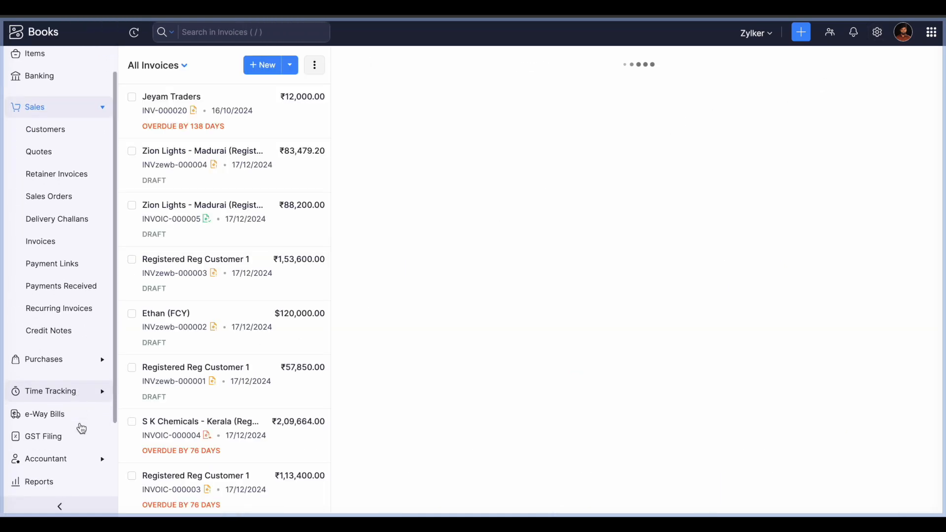
click(48, 438)
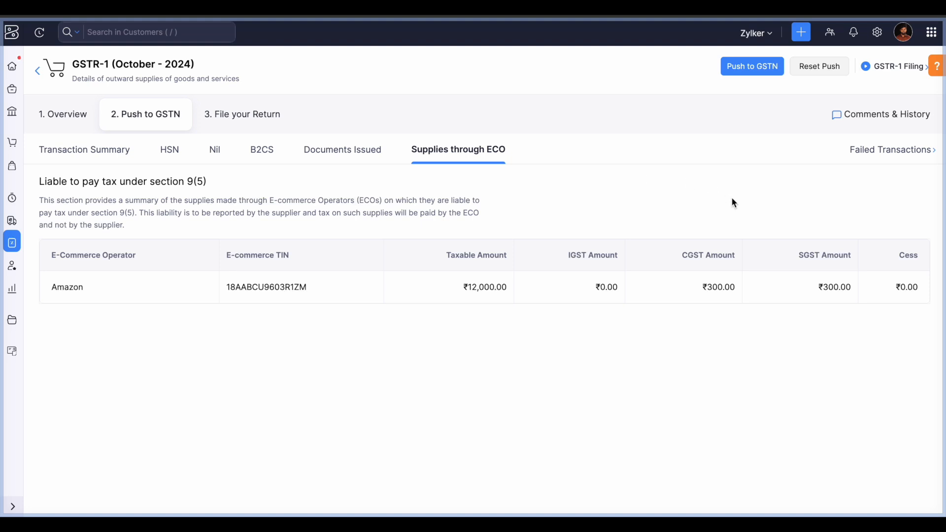
- Open the October 2024 GSTR-1 Failed Transactions tab, which reports none
click(753, 75)
click(884, 150)
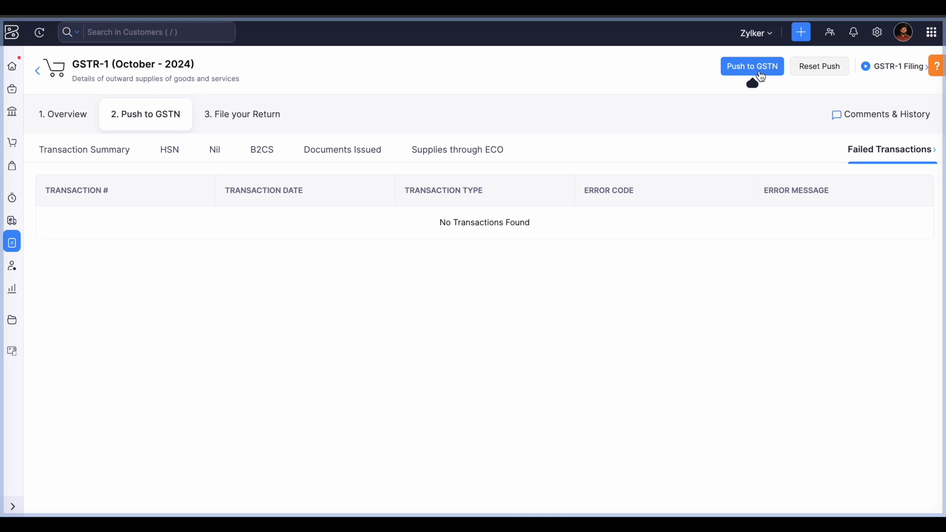
- Attempt the File your Return stage and dismiss the expired GSTN session notice
click(269, 122)
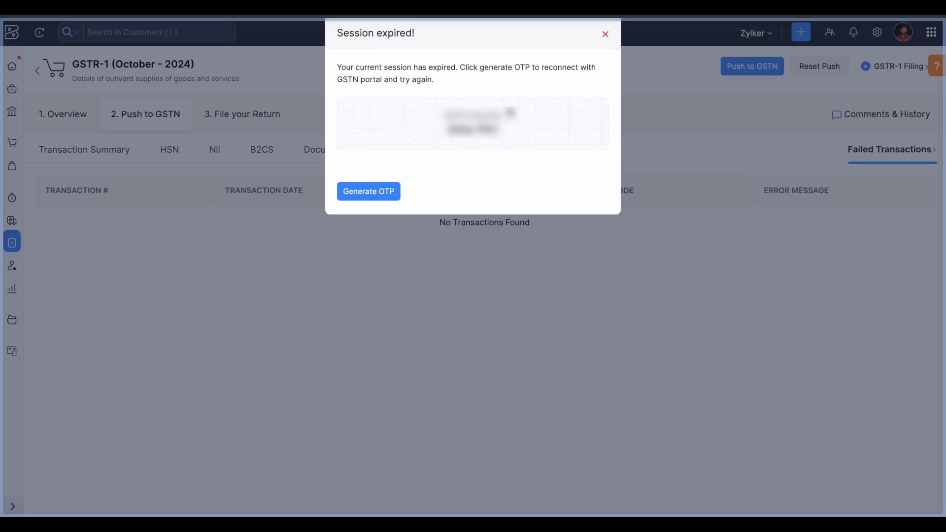
click(606, 35)
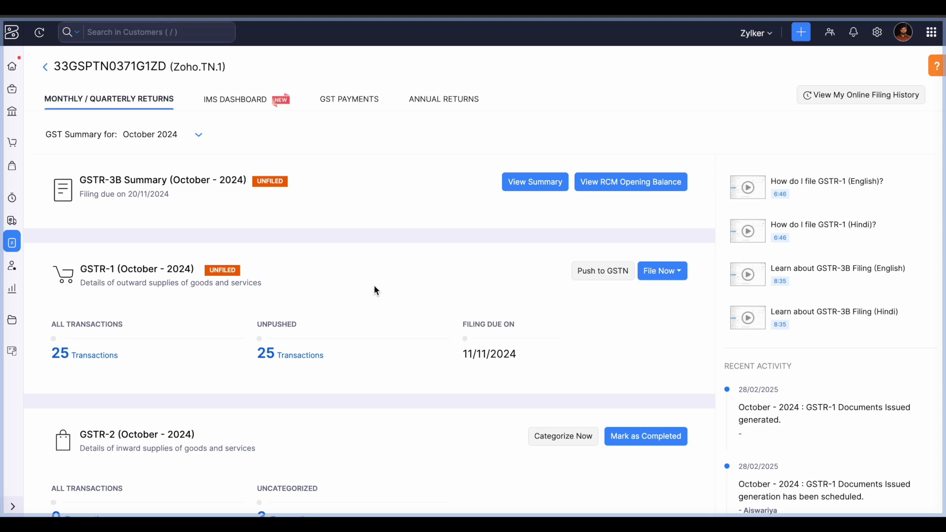
- Scroll the October 2024 returns overview down to the GSTR-2 and GSTR-2B cards
scroll(375, 287, down, 5)
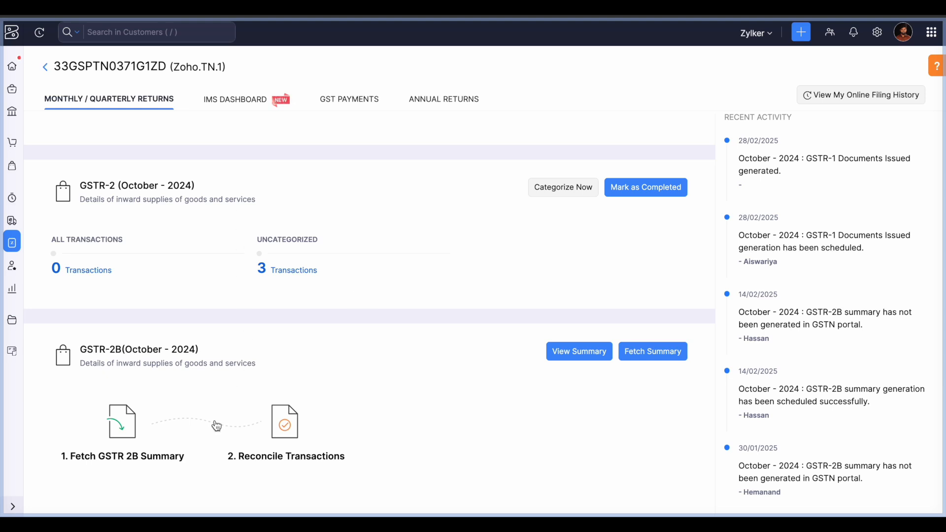
- Open the GSTR-2B summary, reopening it once, and show its Reconciliations tab with zero counts
click(579, 354)
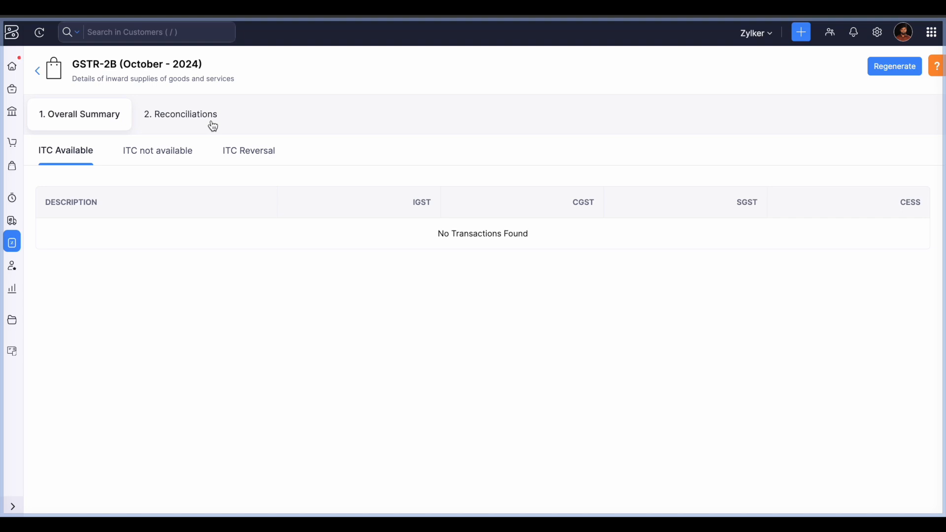
click(37, 71)
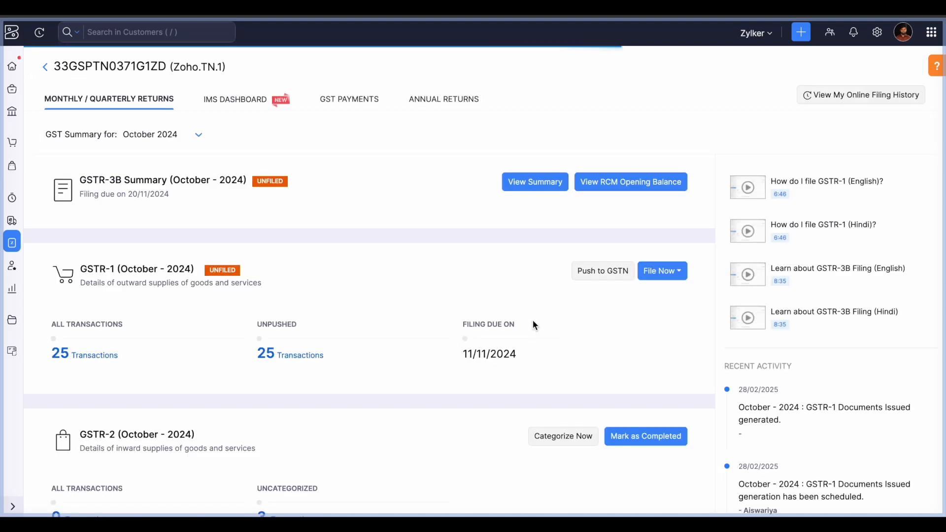
scroll(545, 348, down, 5)
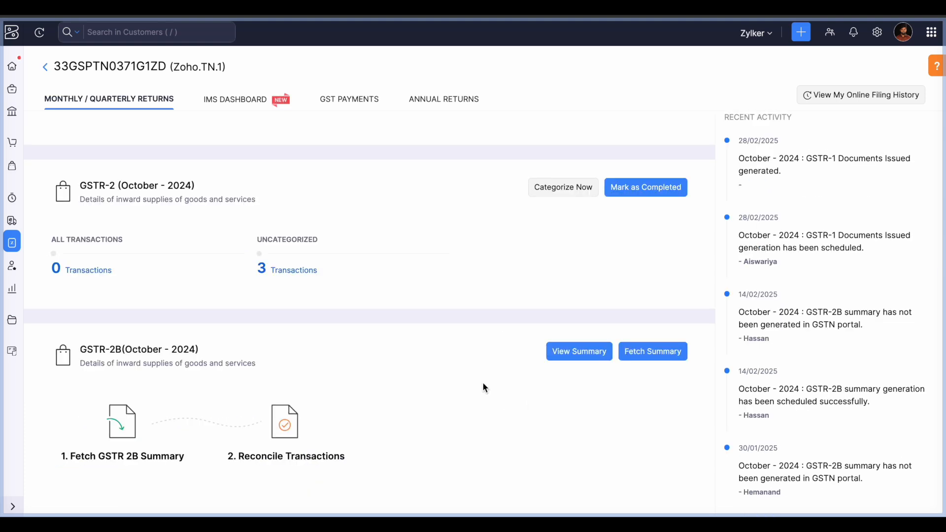
click(578, 356)
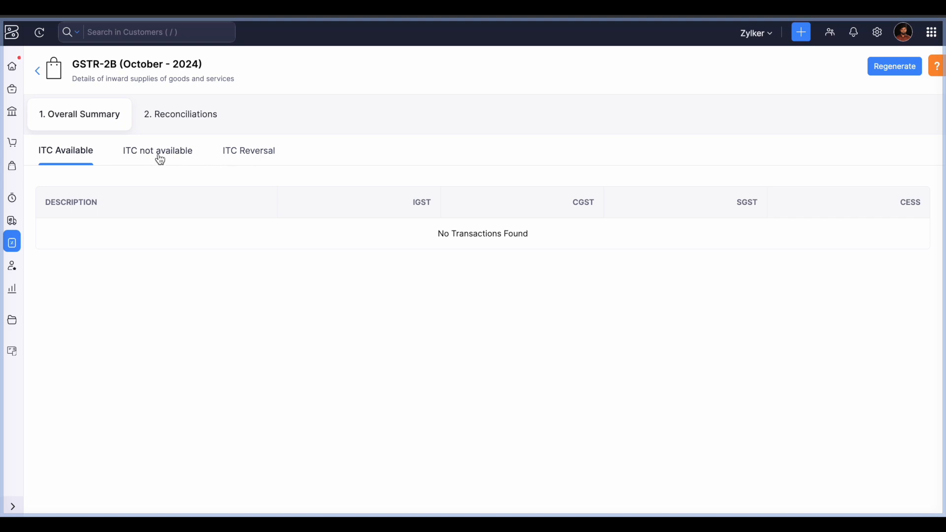
click(179, 122)
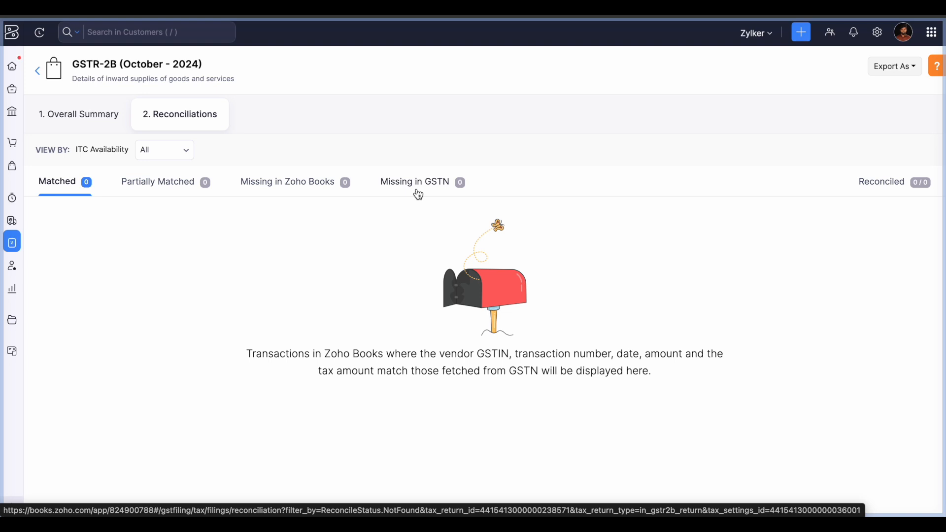
- Check Partially Matched and Missing in GSTN, ending on an empty Missing in Zoho Books list
click(179, 189)
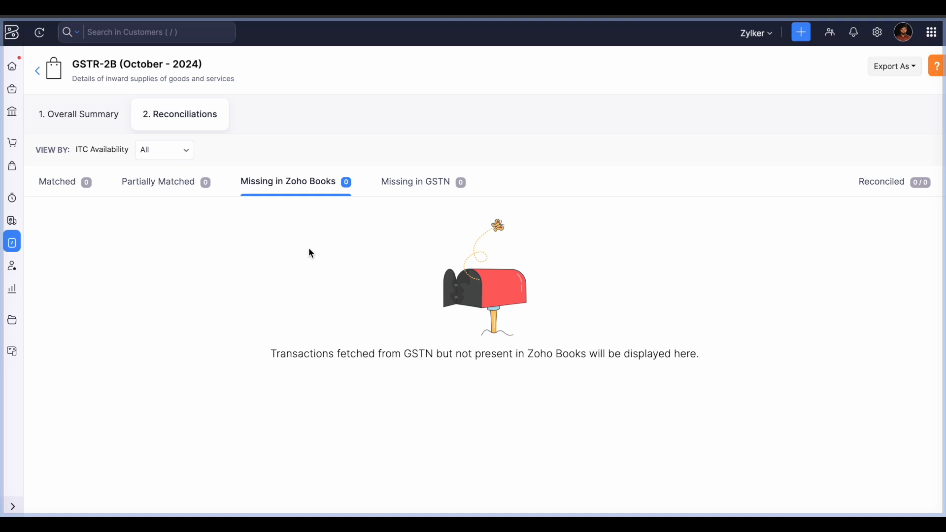
click(408, 193)
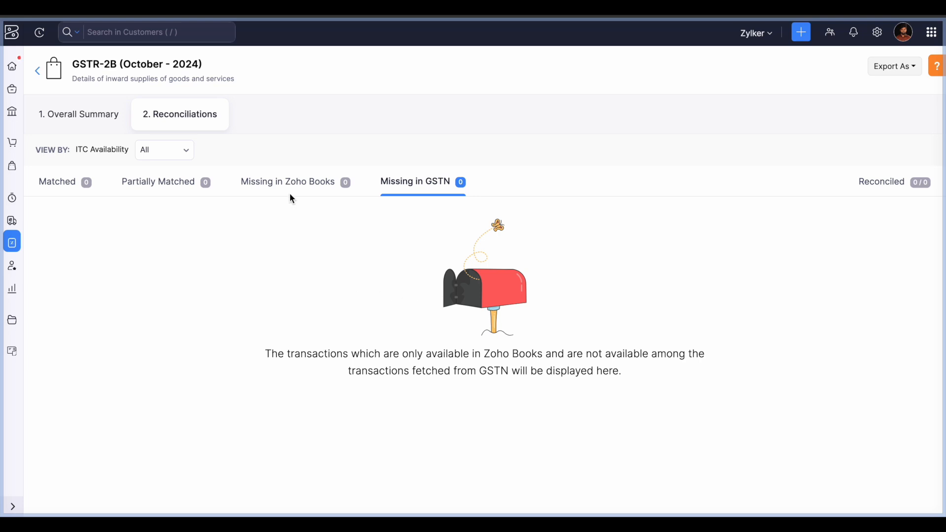
click(304, 182)
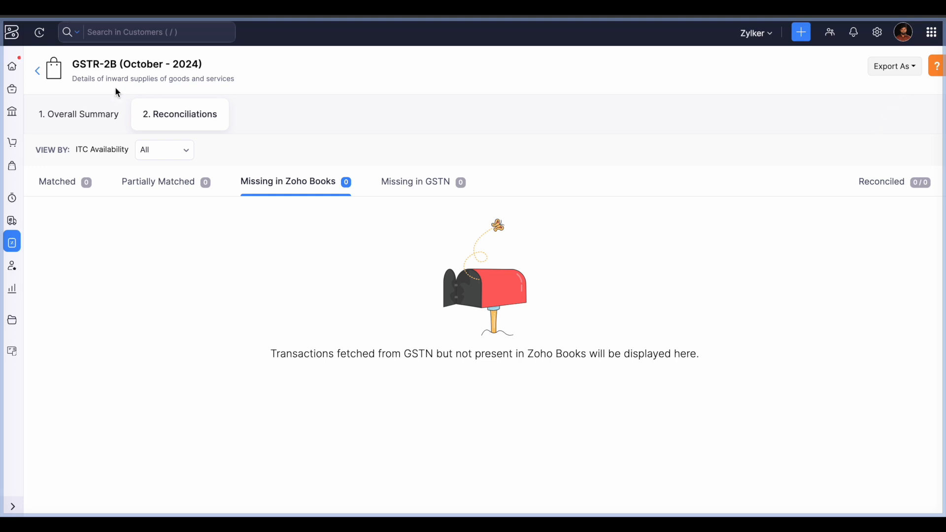
click(37, 76)
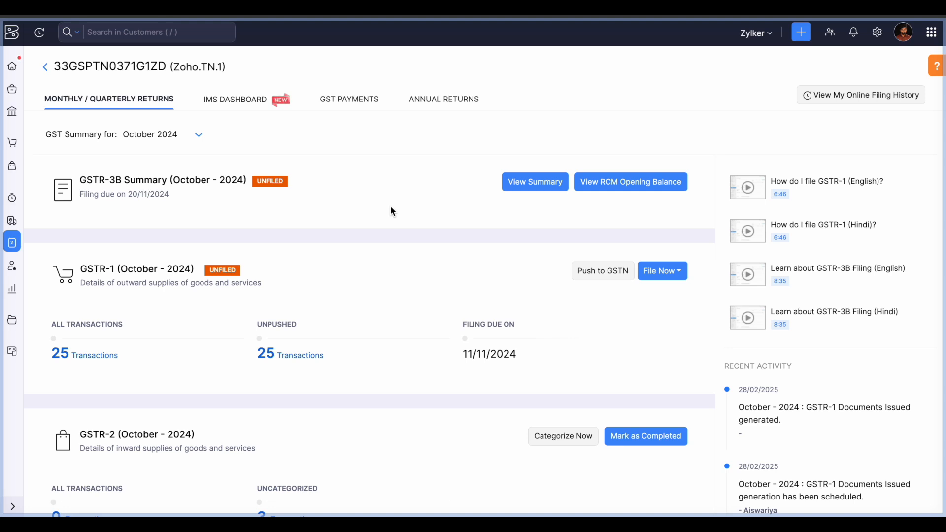
click(522, 188)
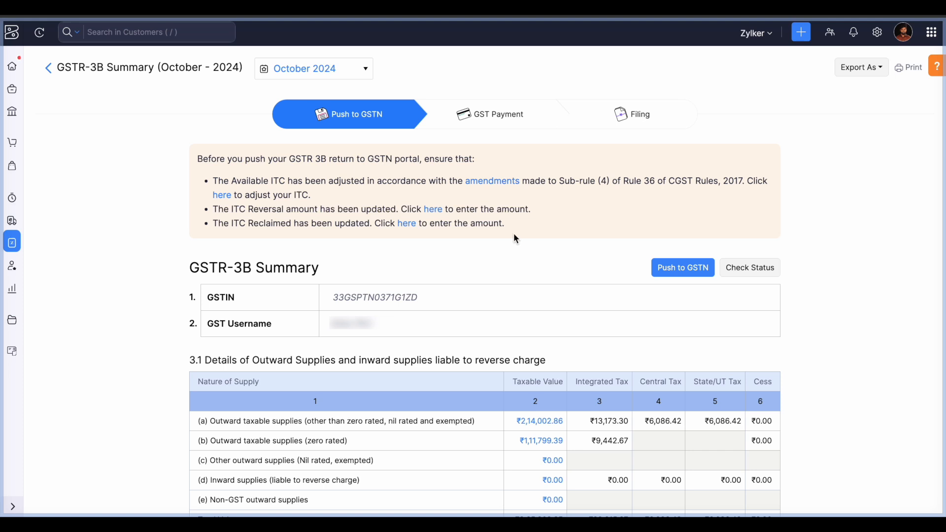
scroll(516, 237, down, 1)
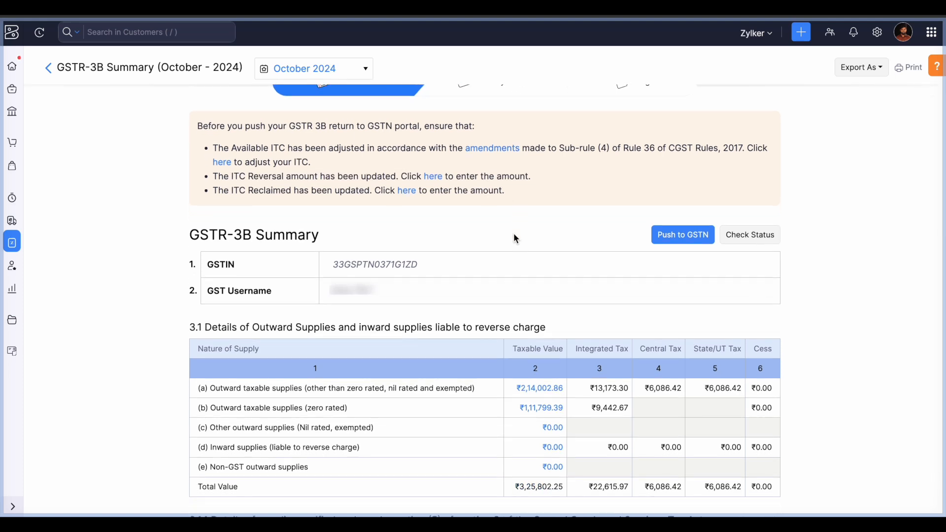
scroll(515, 239, down, 1)
scroll(515, 239, down, 1)
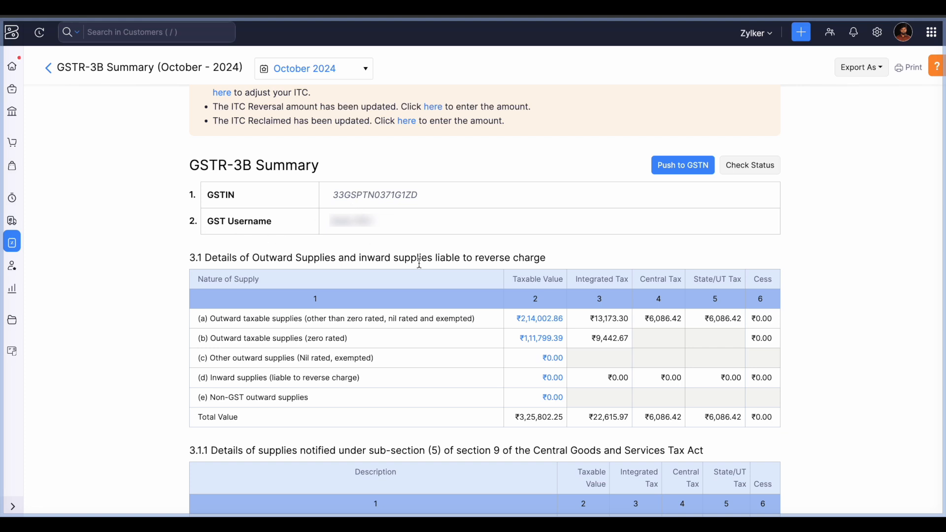
scroll(419, 263, down, 1)
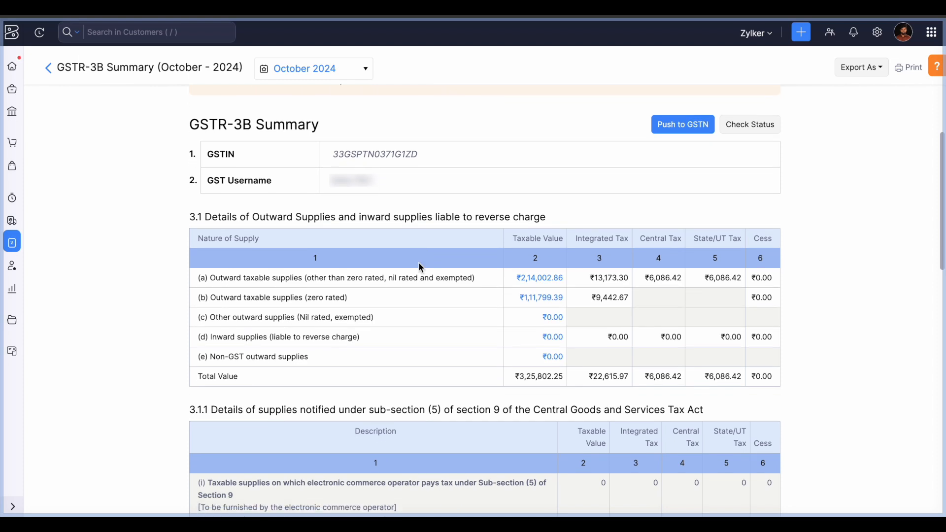
scroll(419, 265, down, 1)
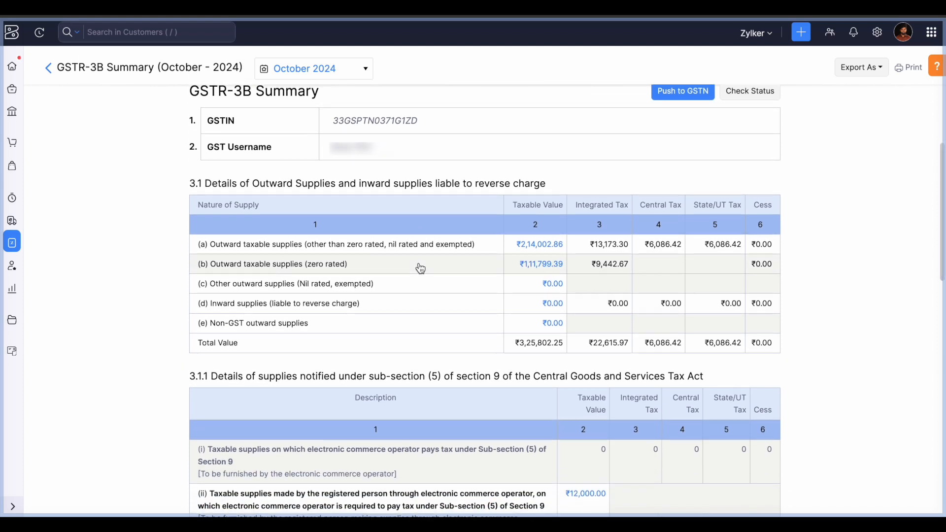
scroll(438, 187, down, 1)
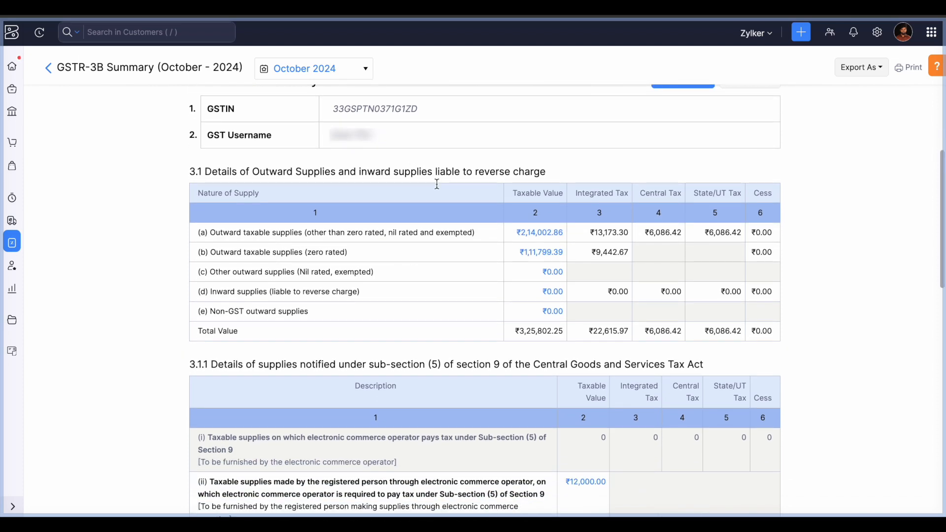
scroll(439, 188, down, 2)
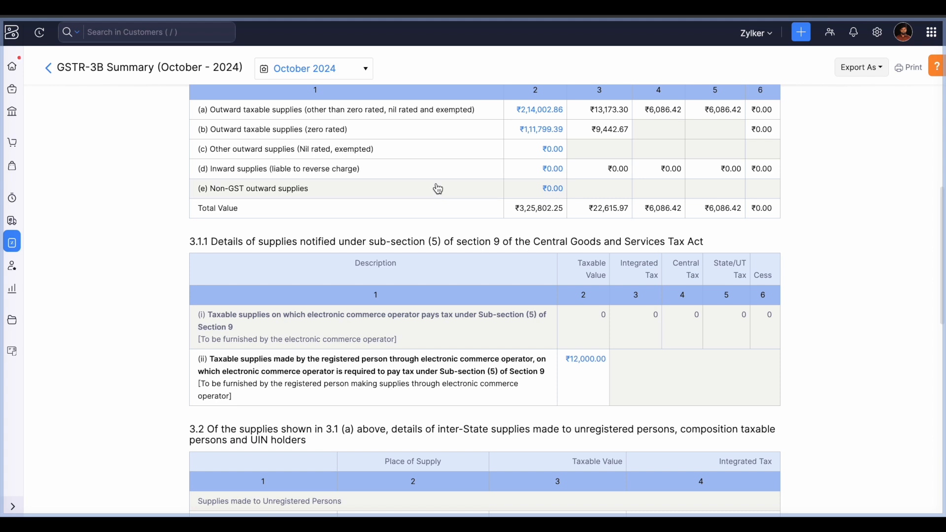
scroll(438, 188, up, 2)
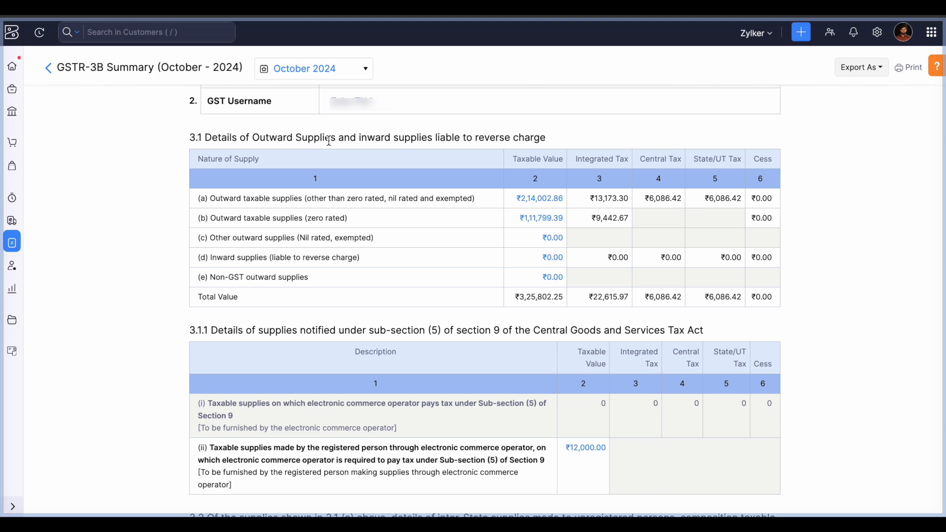
scroll(434, 141, down, 1)
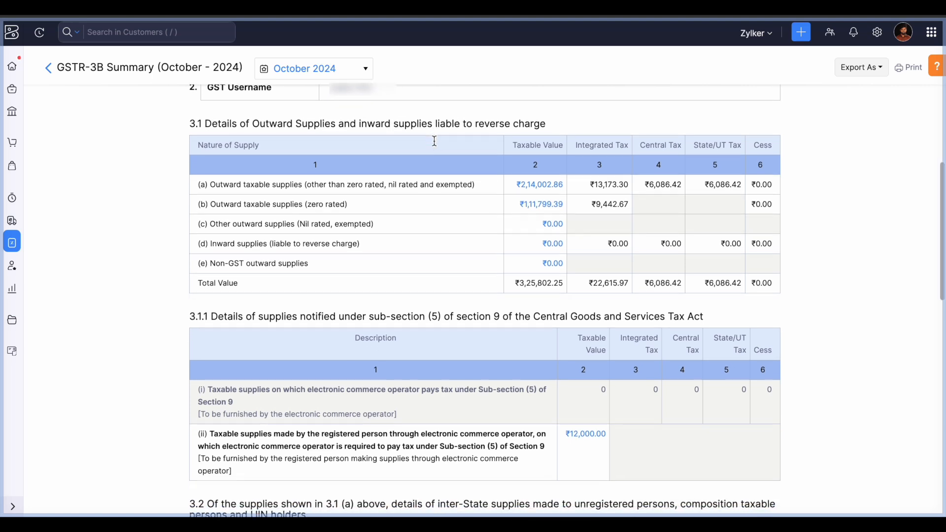
scroll(435, 143, down, 1)
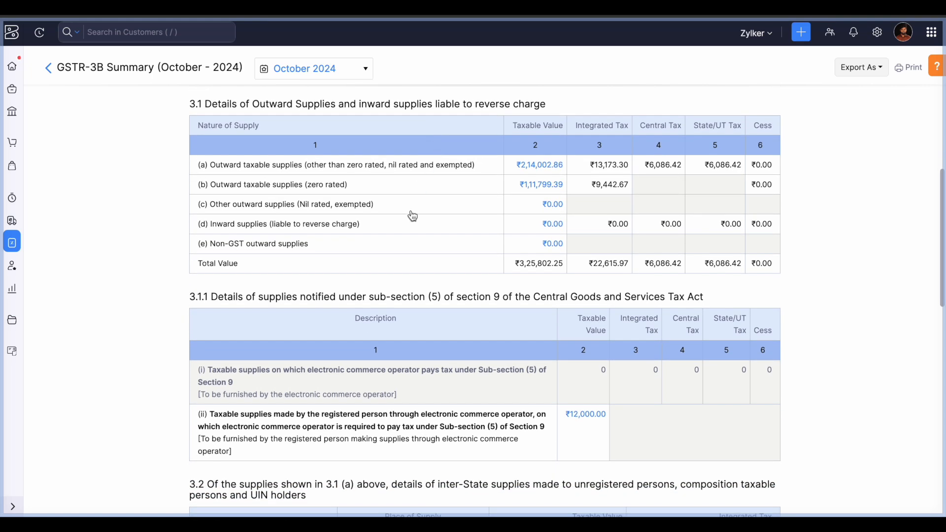
scroll(429, 328, down, 1)
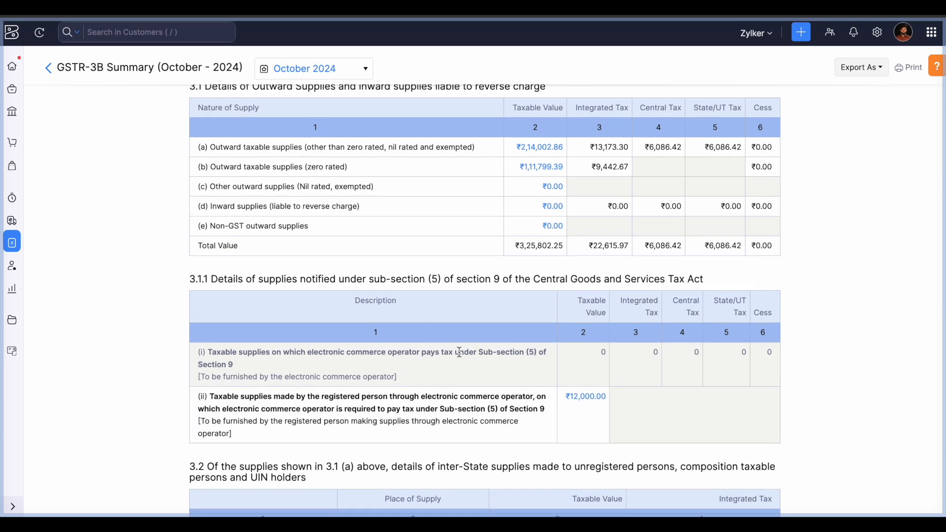
scroll(460, 350, down, 1)
scroll(460, 355, down, 4)
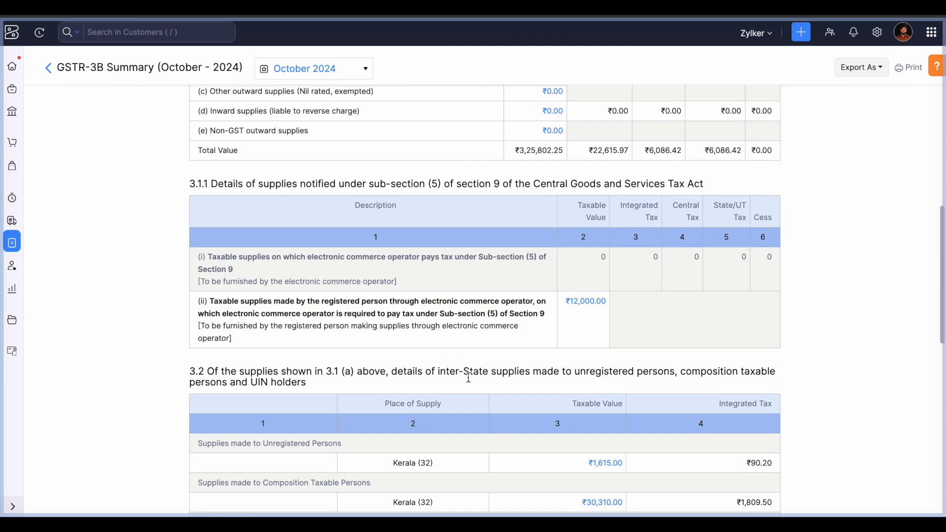
scroll(472, 383, down, 2)
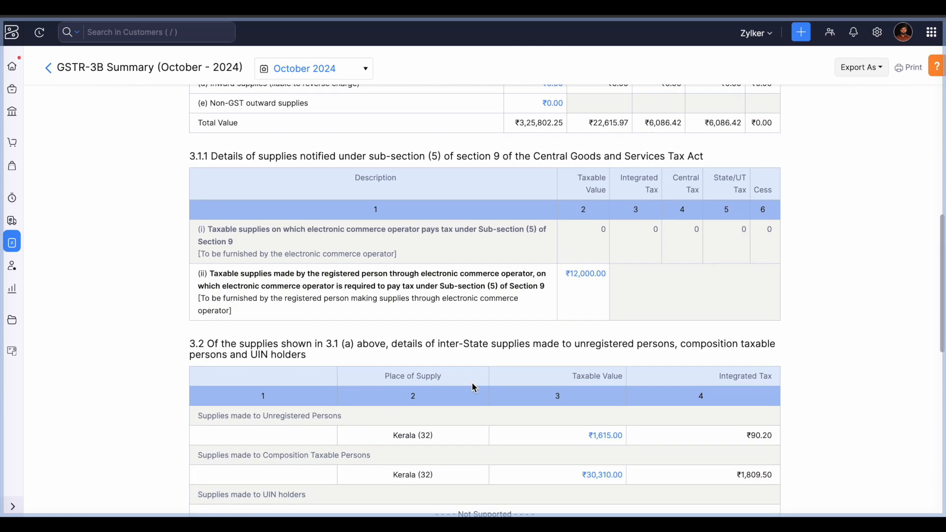
scroll(473, 385, down, 2)
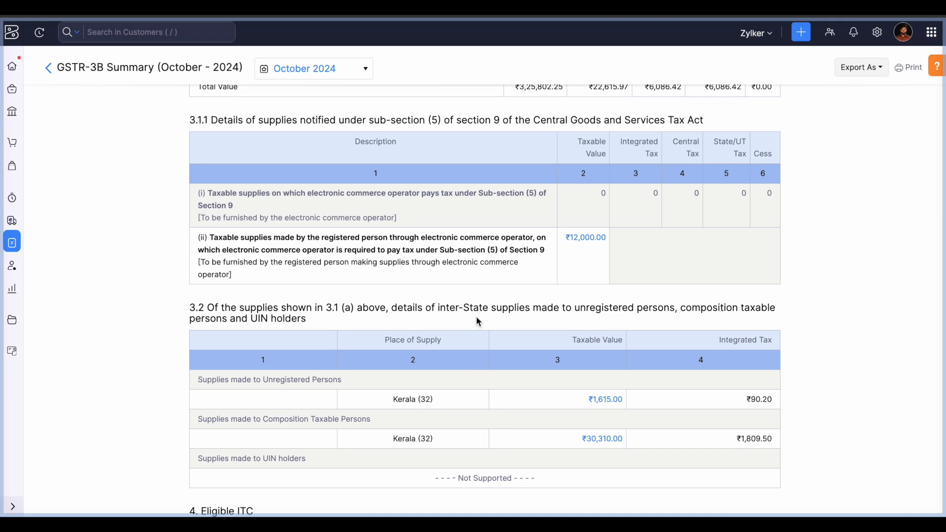
scroll(478, 322, down, 5)
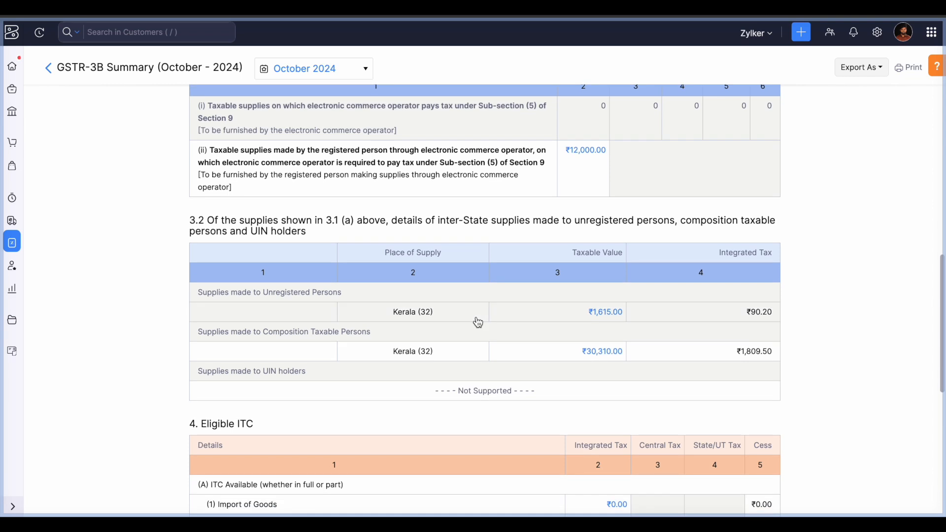
scroll(477, 321, down, 4)
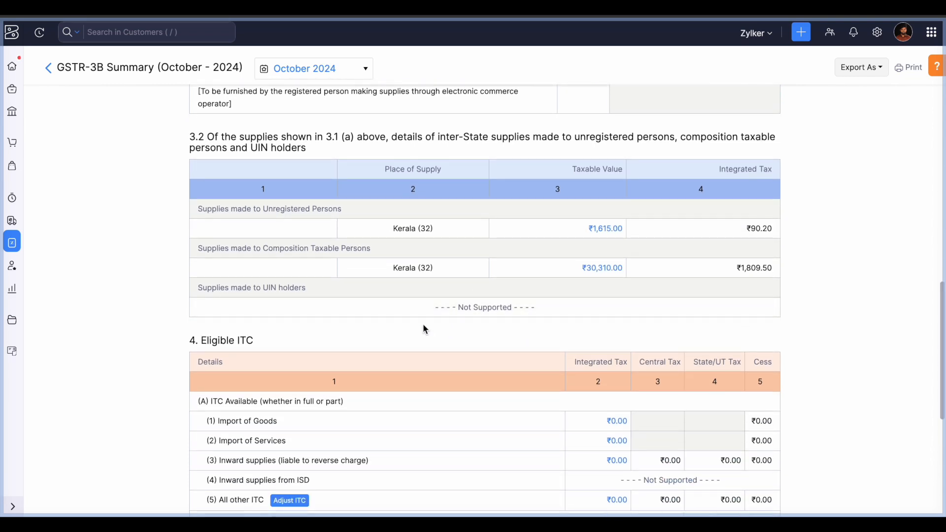
scroll(426, 329, down, 1)
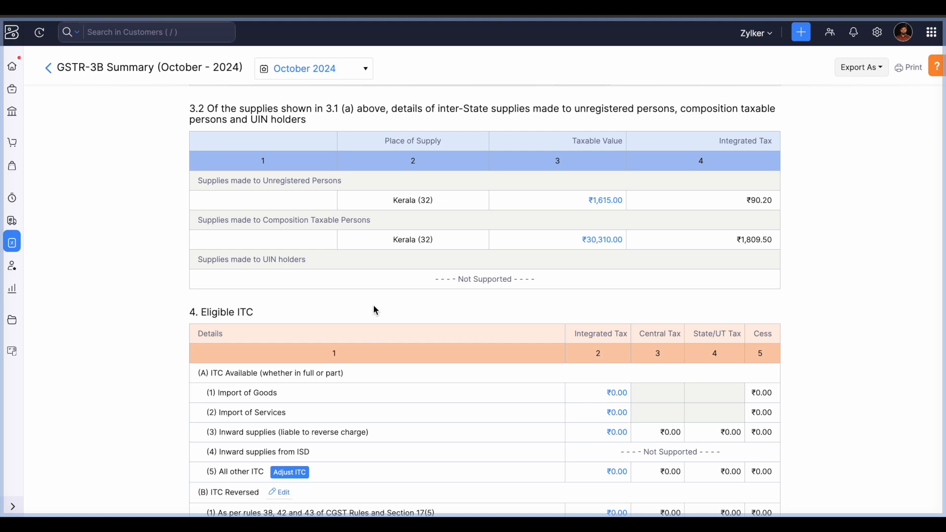
scroll(376, 309, down, 1)
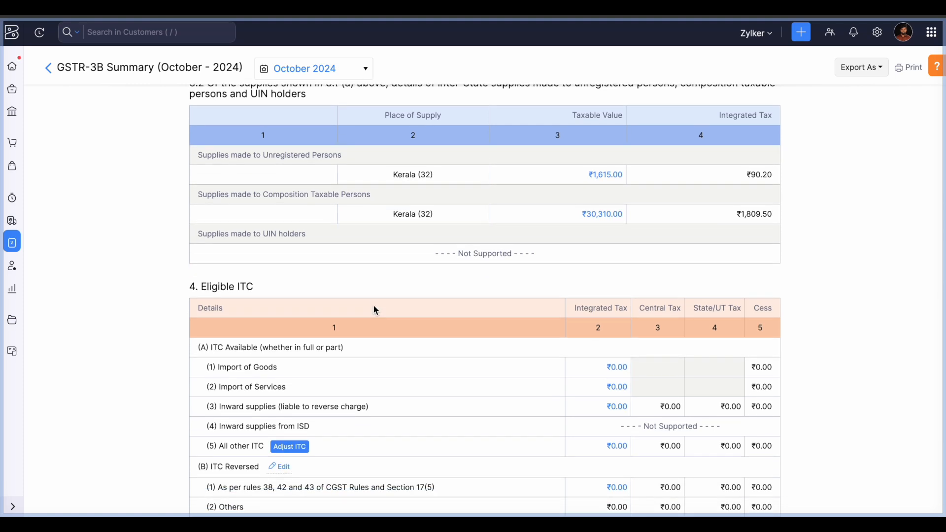
scroll(376, 310, down, 3)
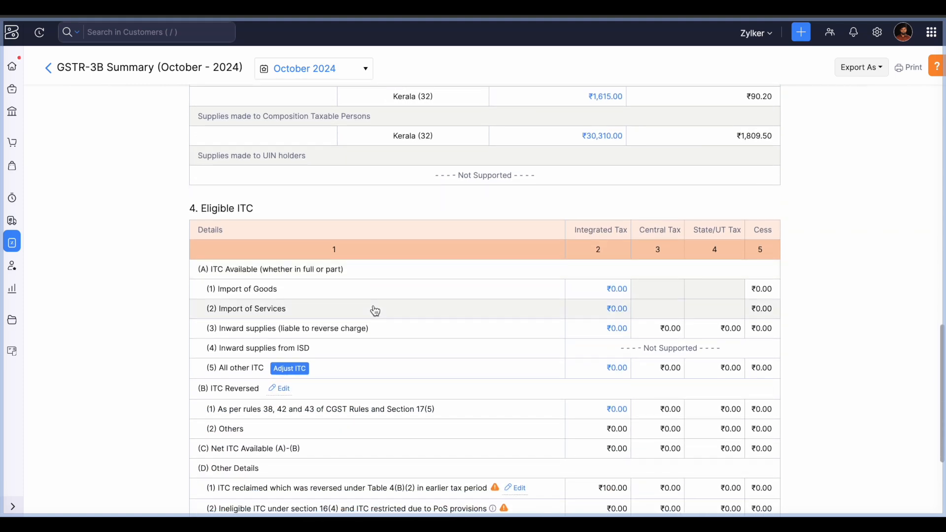
scroll(376, 311, down, 1)
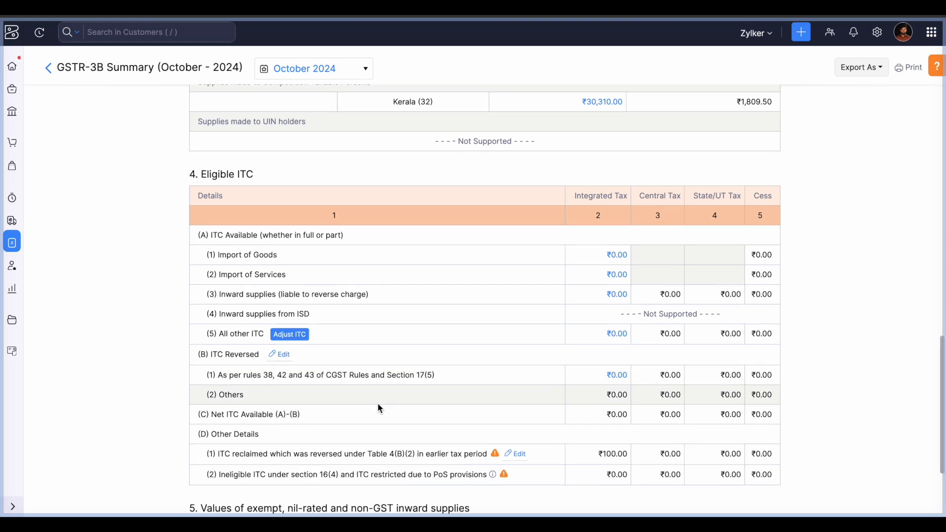
scroll(378, 406, down, 2)
scroll(379, 406, down, 2)
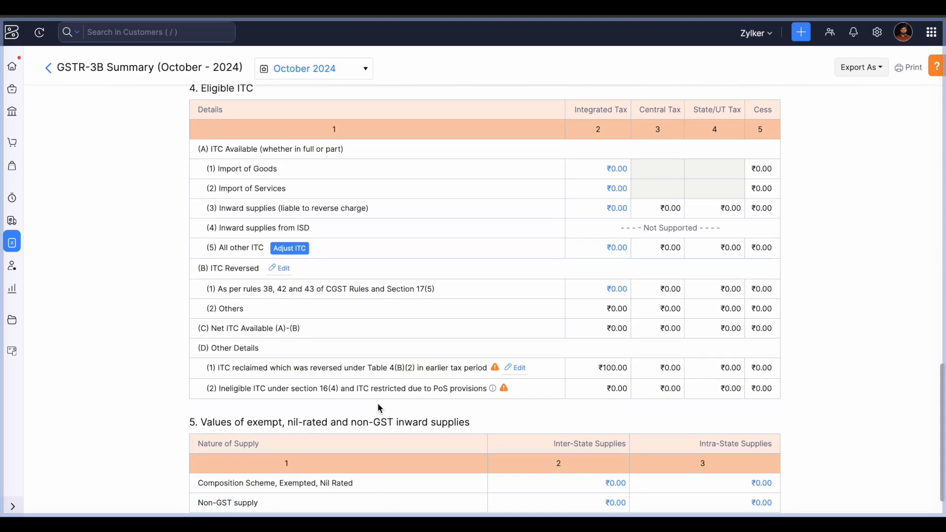
scroll(380, 408, down, 1)
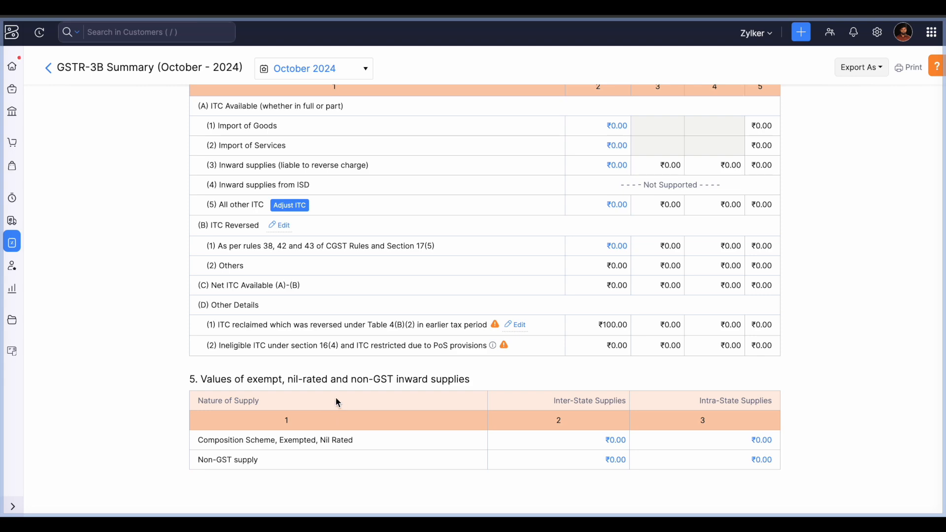
scroll(335, 397, up, 20)
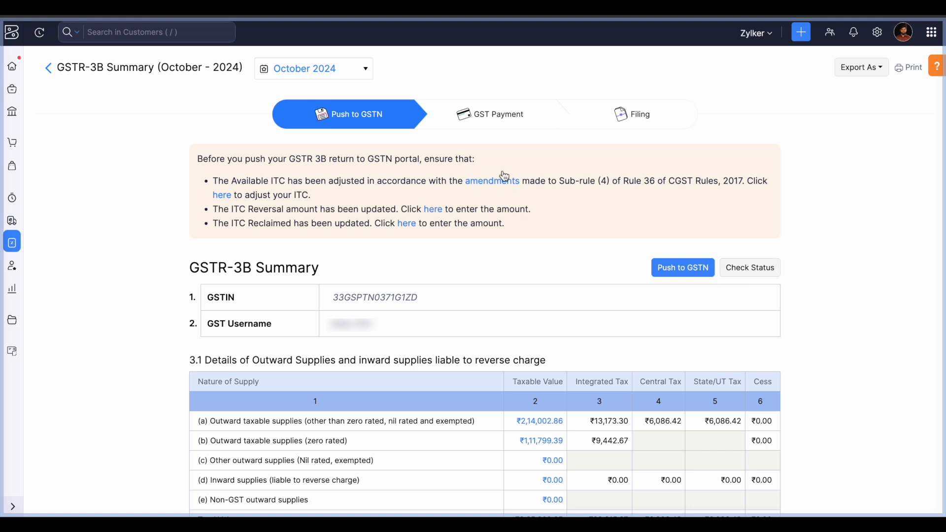
- Go to the GST Payment stage and open the Record GST Payment form for October 2024
click(486, 124)
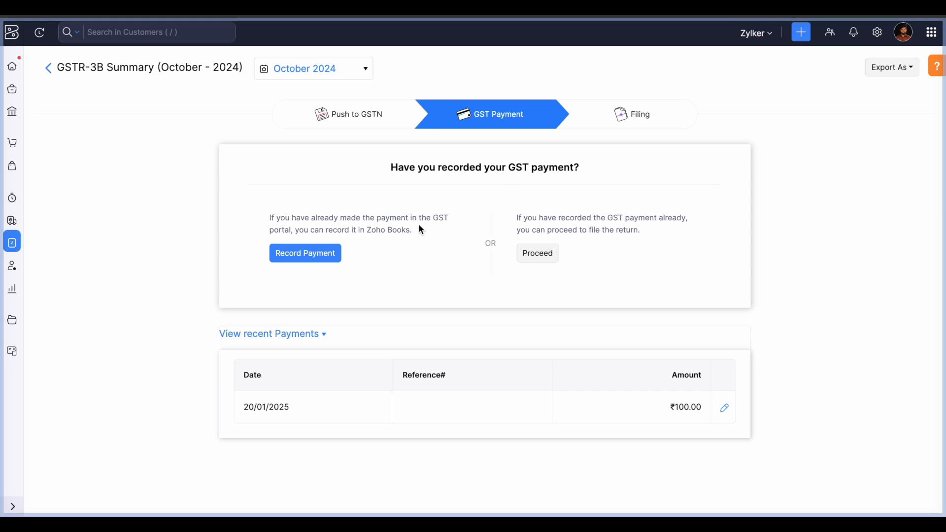
click(319, 261)
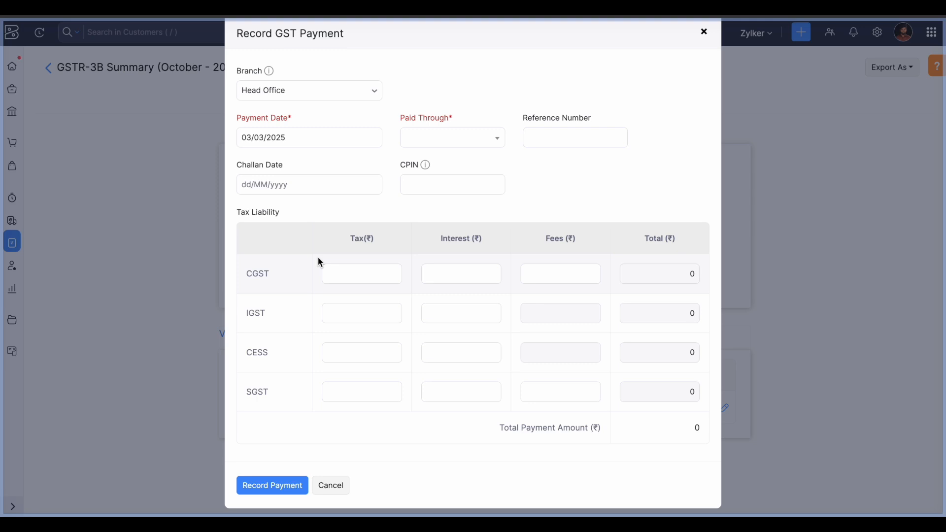
- Review the payment date, paid-through account, reference and challan date fields, then cancel the GST payment unsaved
click(300, 142)
click(451, 146)
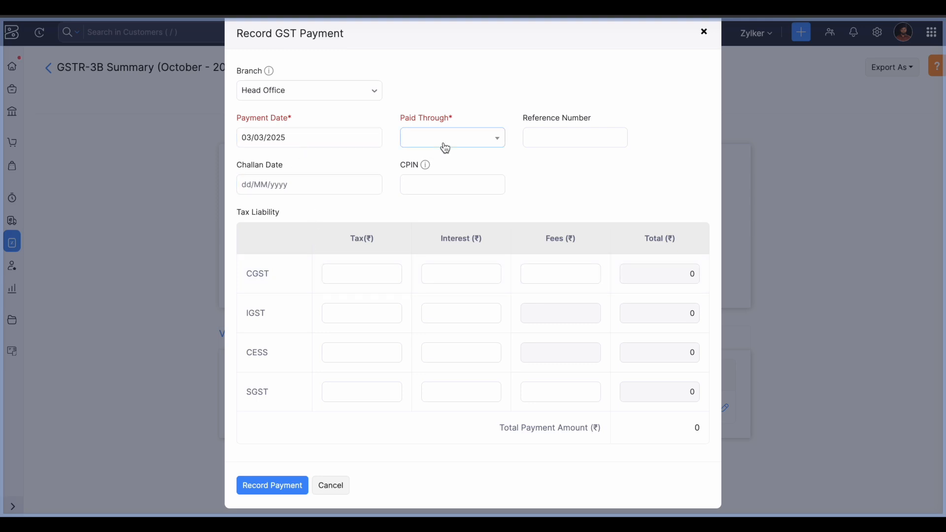
click(573, 144)
click(314, 187)
scroll(389, 258, down, 1)
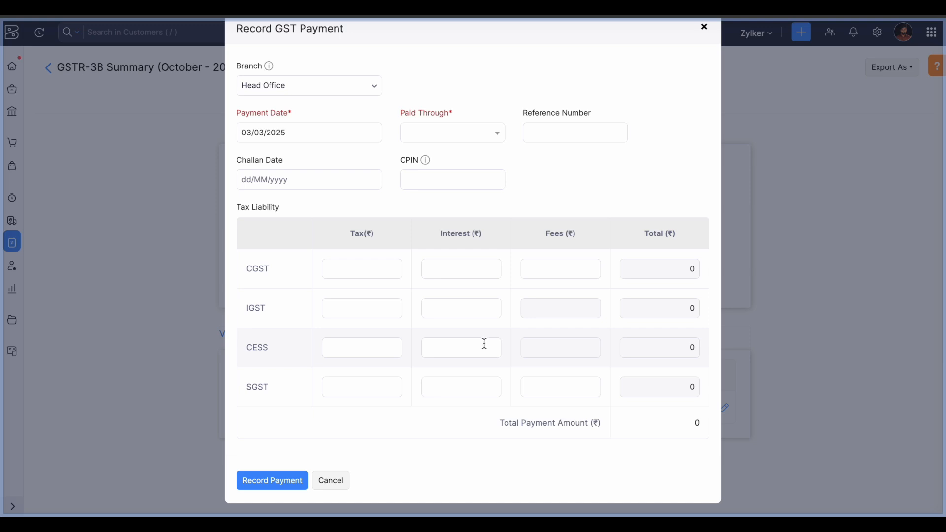
click(331, 481)
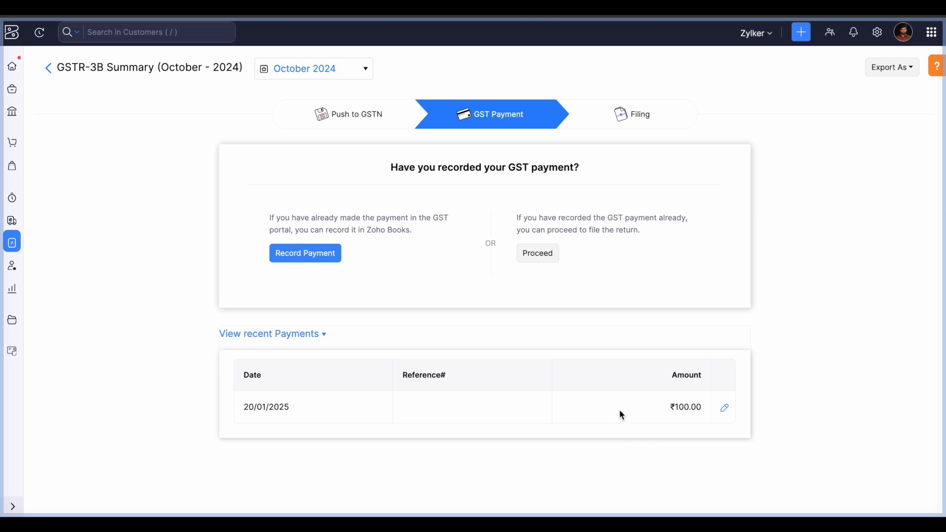
- Open the October 2024 GSTR-3B Filing stage, try File Now with consent ticked, then cancel without filing
click(632, 121)
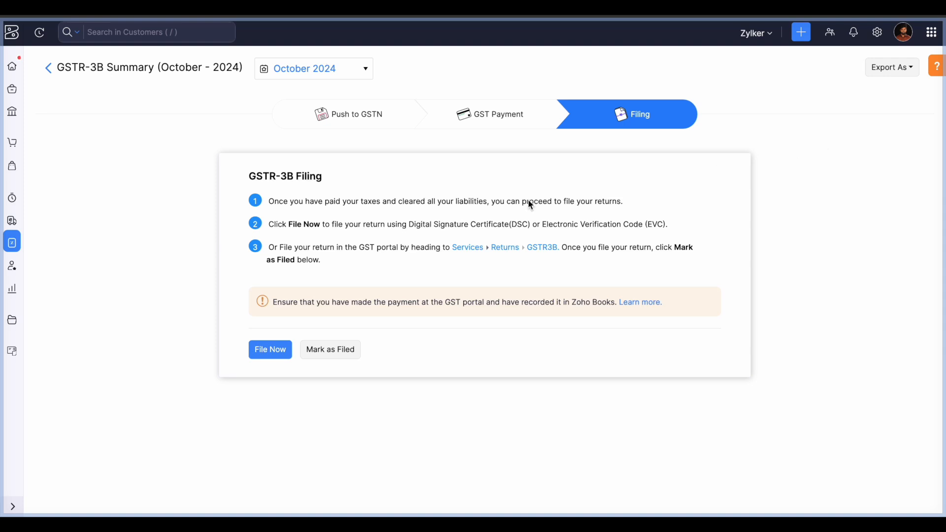
click(272, 354)
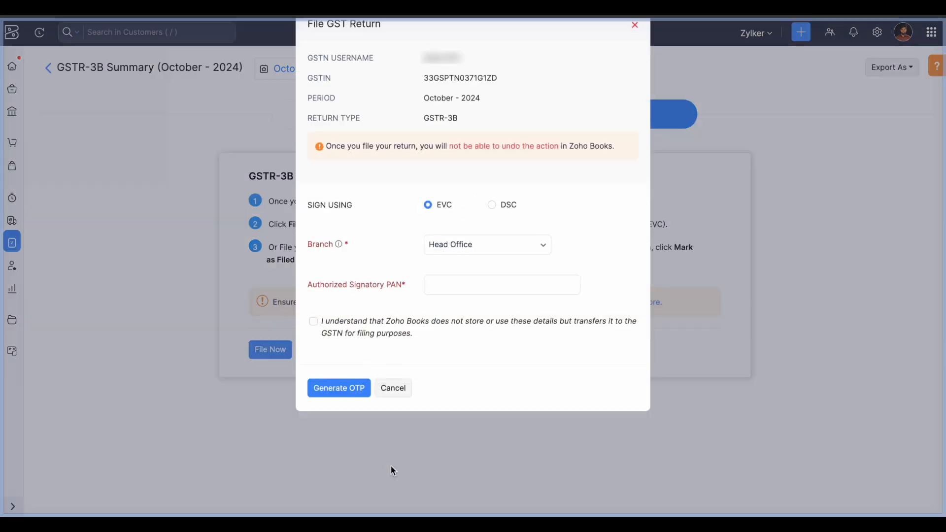
click(492, 301)
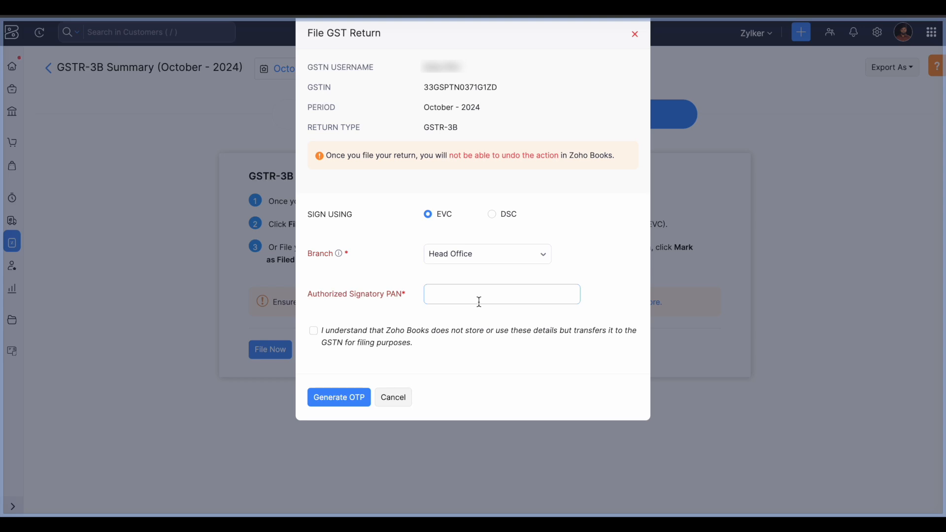
click(314, 331)
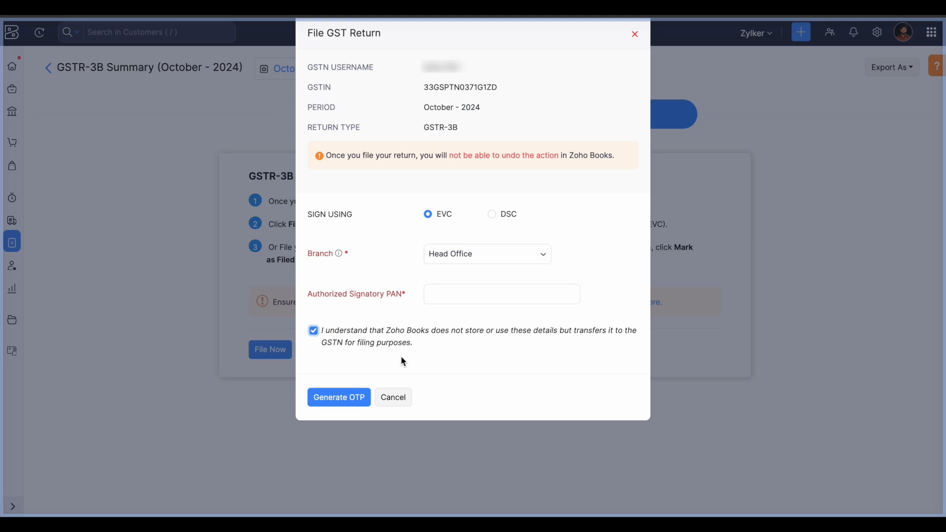
click(394, 397)
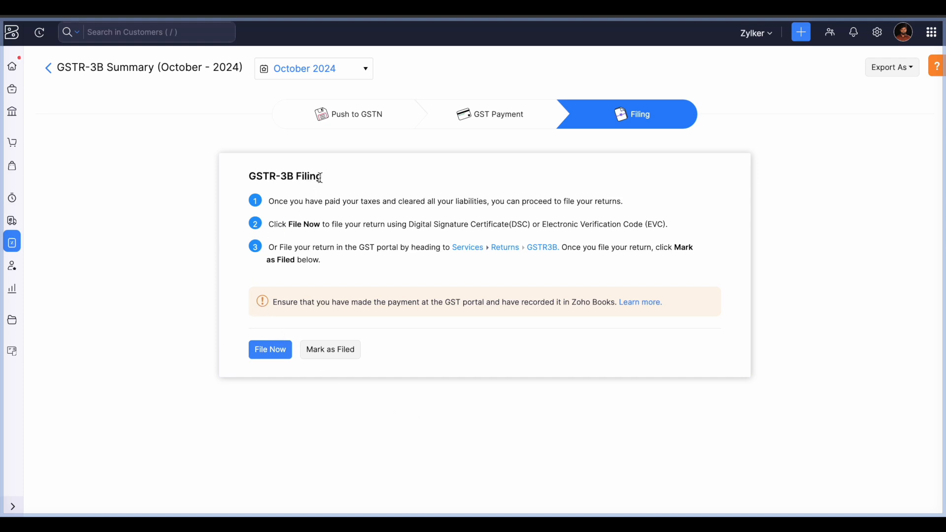
- Return to the Push to GSTN stage showing ₹2,14,002.86 outward taxable supplies
click(329, 123)
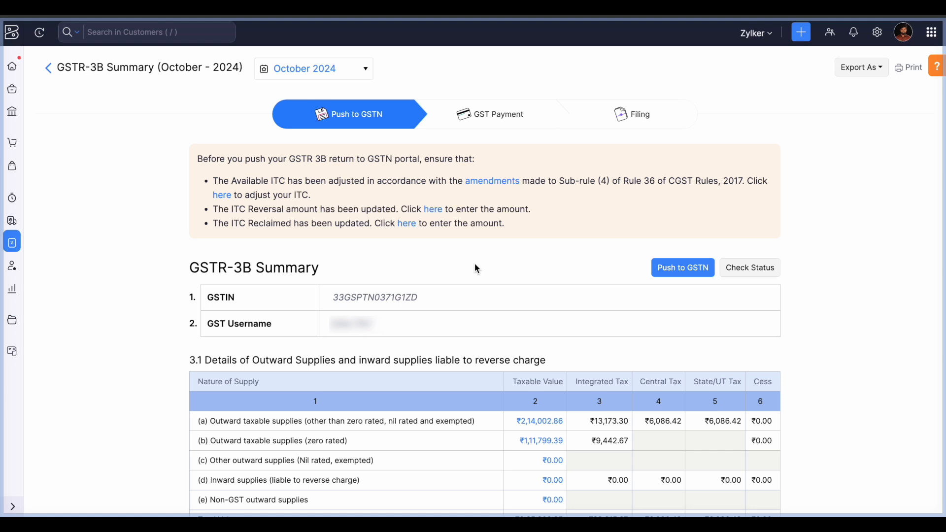
- Go back to the GSTIN returns overview and show its annual returns, listing GSTR-9 (March - 2025)
click(49, 74)
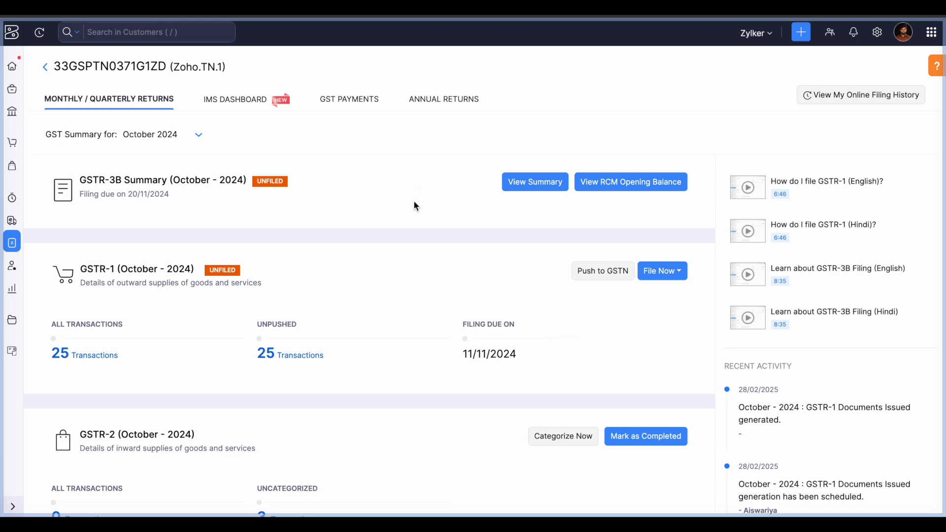
click(437, 105)
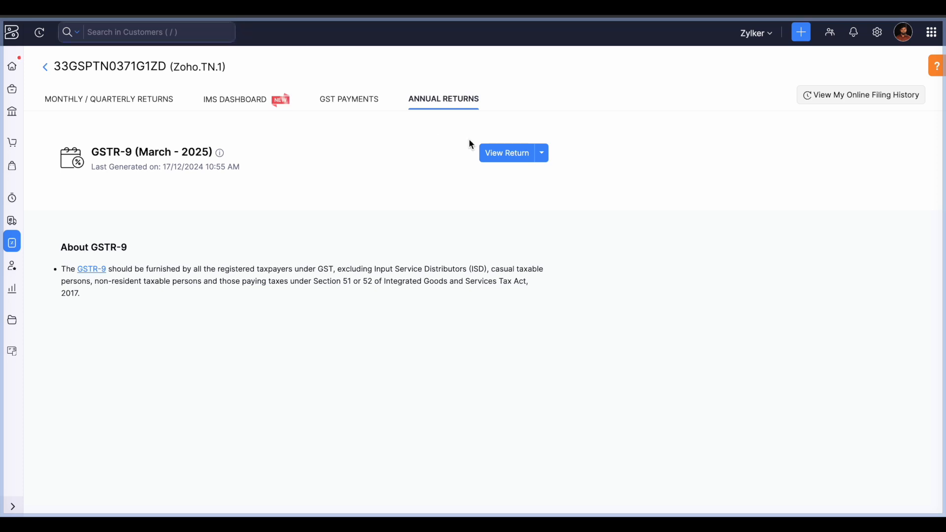
- View the GSTR-9 return for 2024-2025 and scroll through its generated figures
click(507, 157)
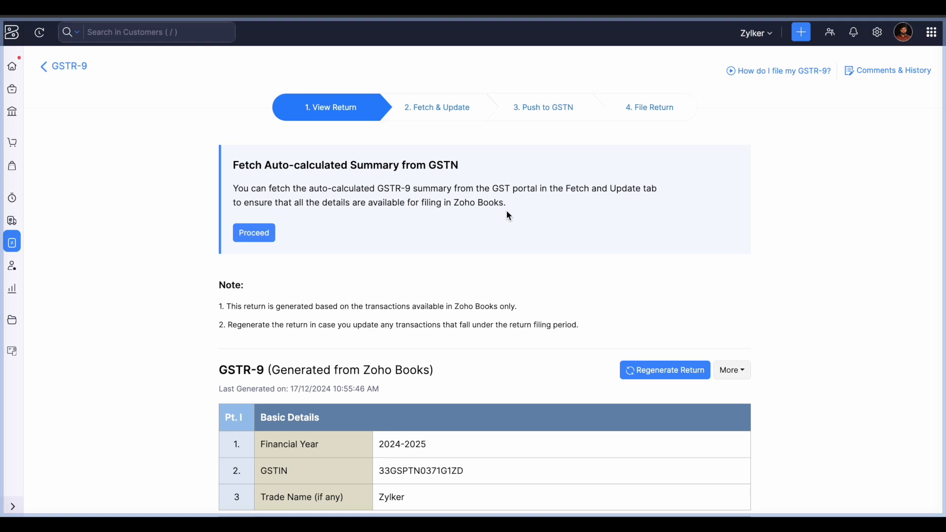
scroll(517, 303, down, 2)
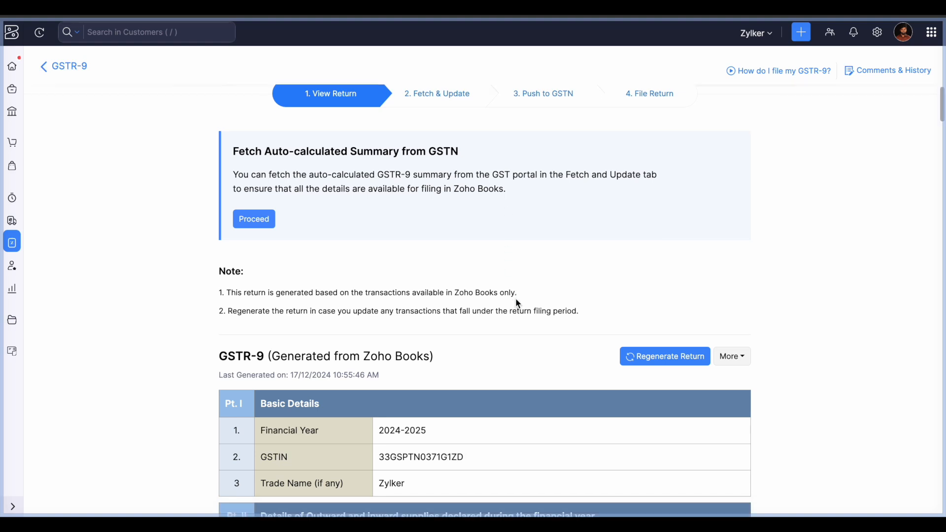
scroll(516, 299, down, 2)
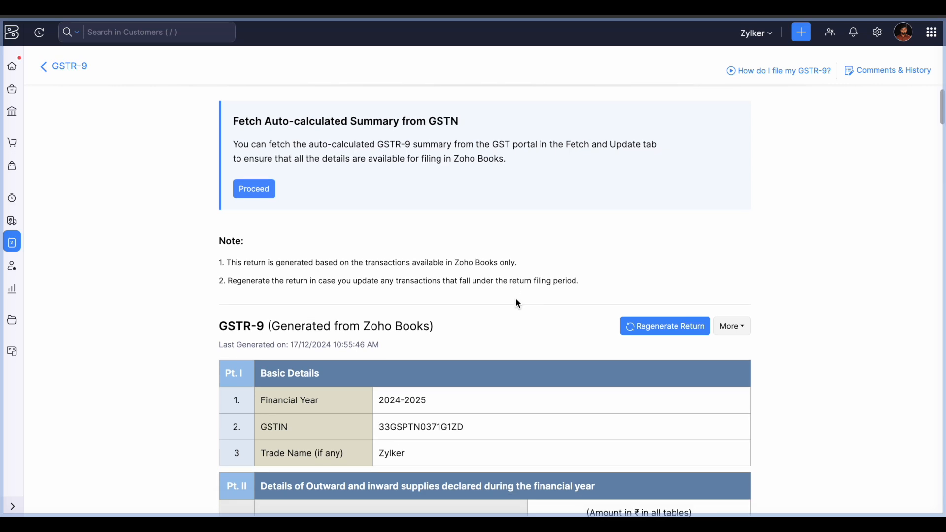
scroll(517, 303, down, 1)
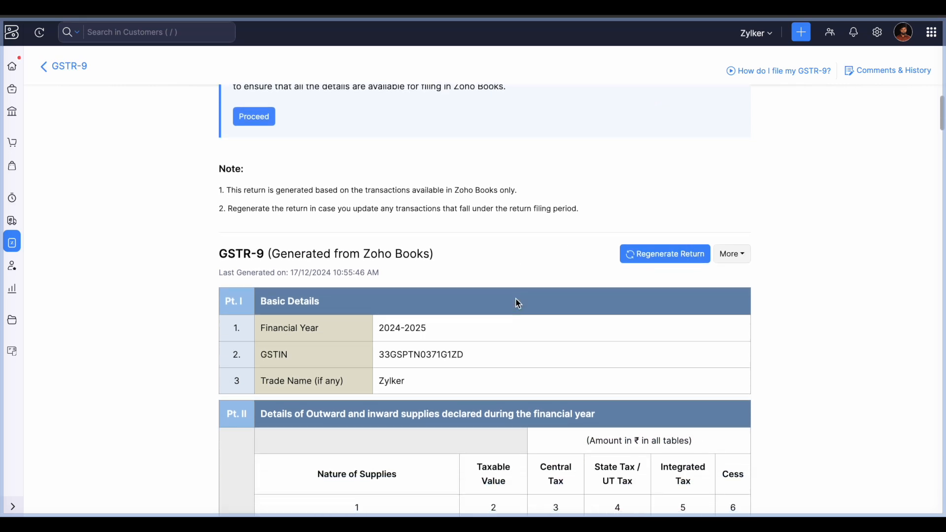
scroll(517, 303, down, 2)
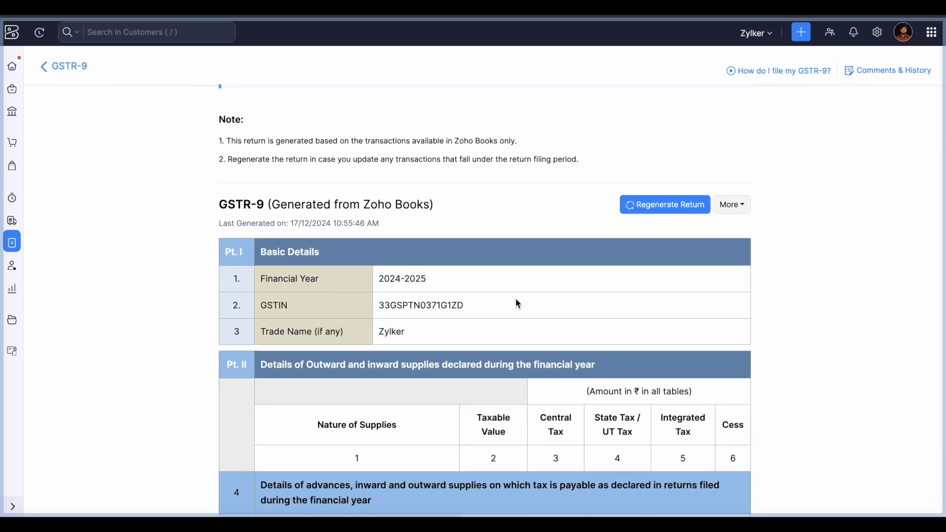
scroll(518, 303, down, 1)
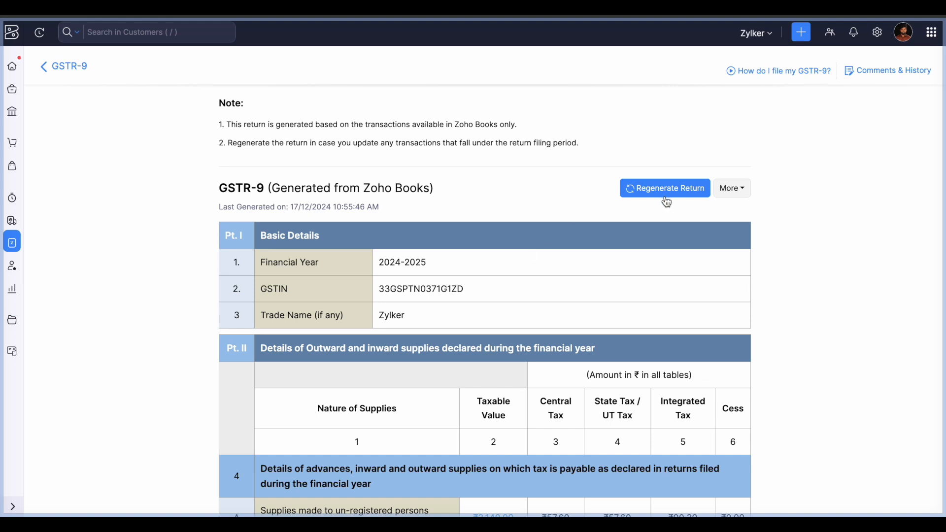
scroll(518, 227, up, 5)
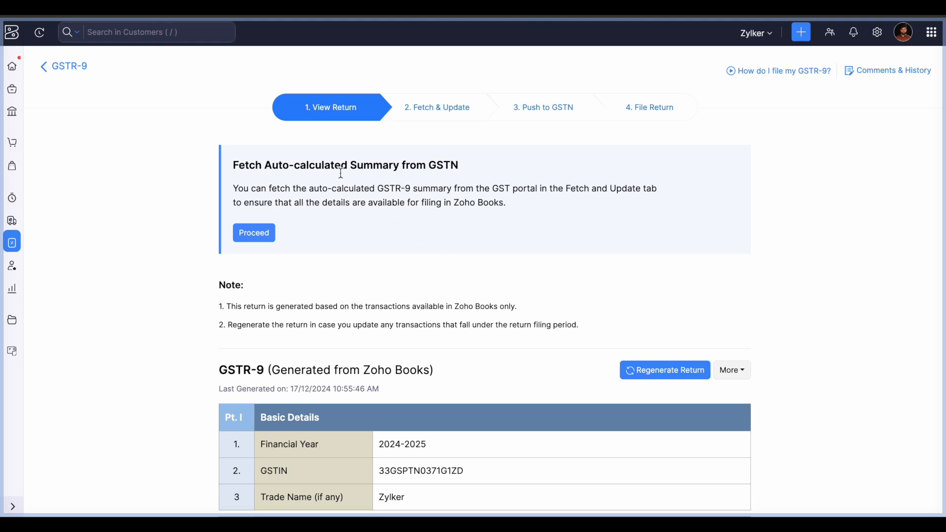
- Step the GSTR-9 through Fetch & Update to the Push to GSTN annual summary
click(434, 106)
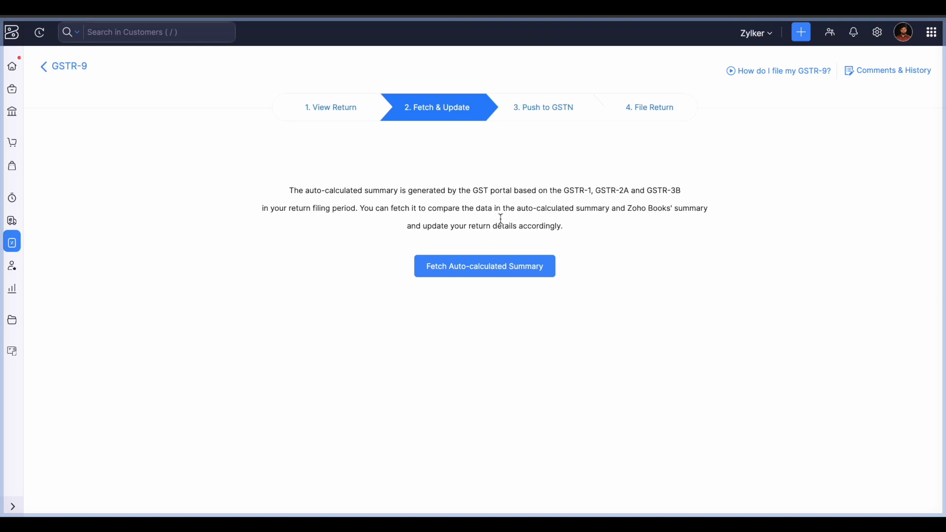
click(546, 120)
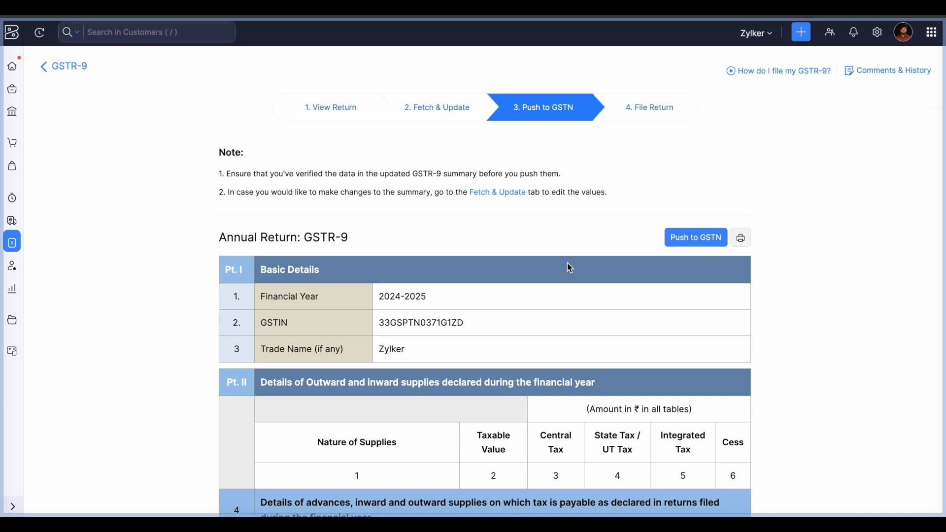
click(642, 110)
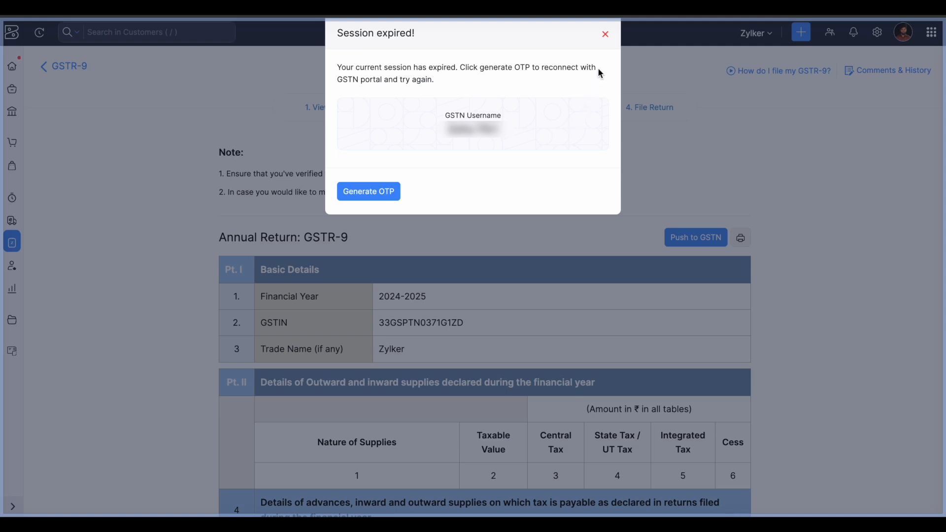
click(605, 35)
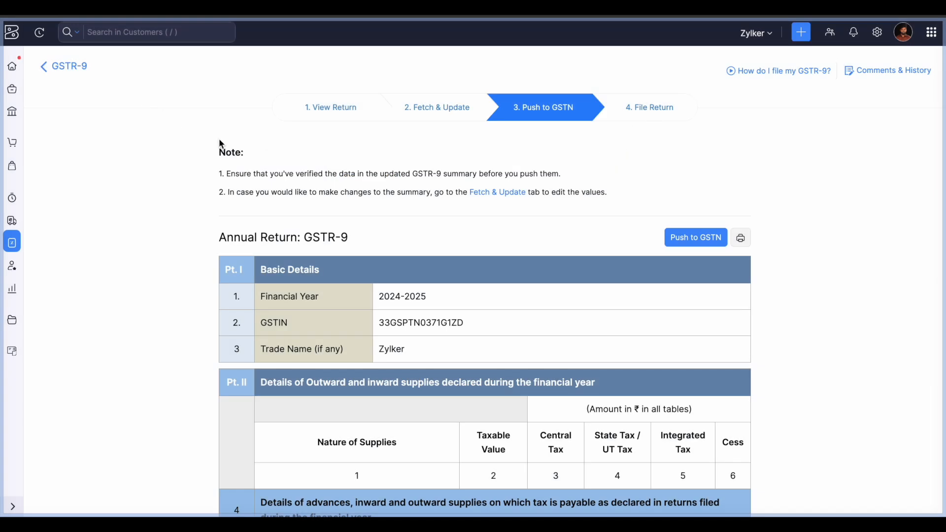
- Leave the GSTR-9 for the GSTIN's IMS Dashboard with inward and outward supplies
click(65, 67)
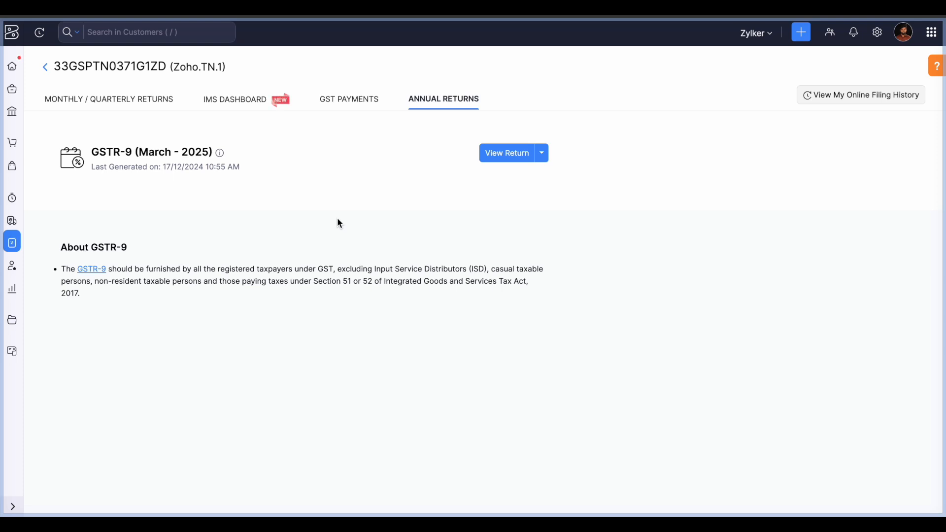
click(261, 101)
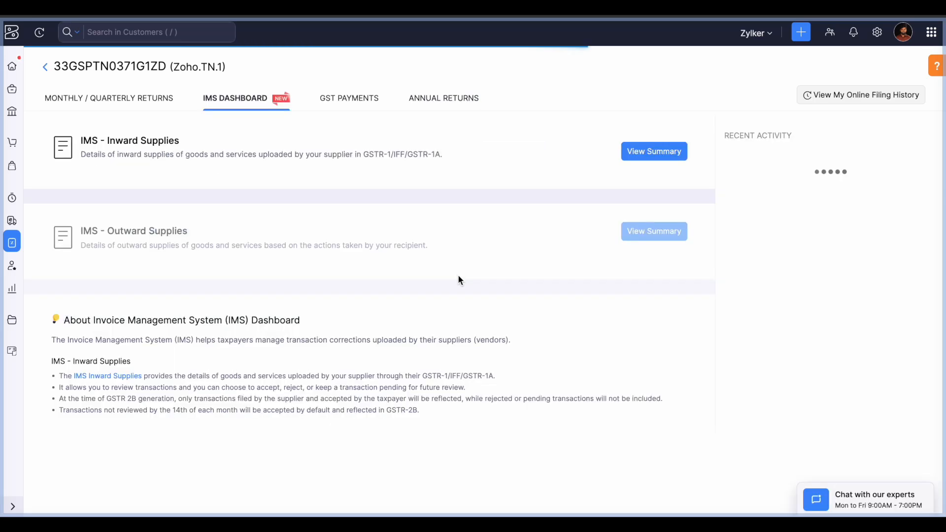